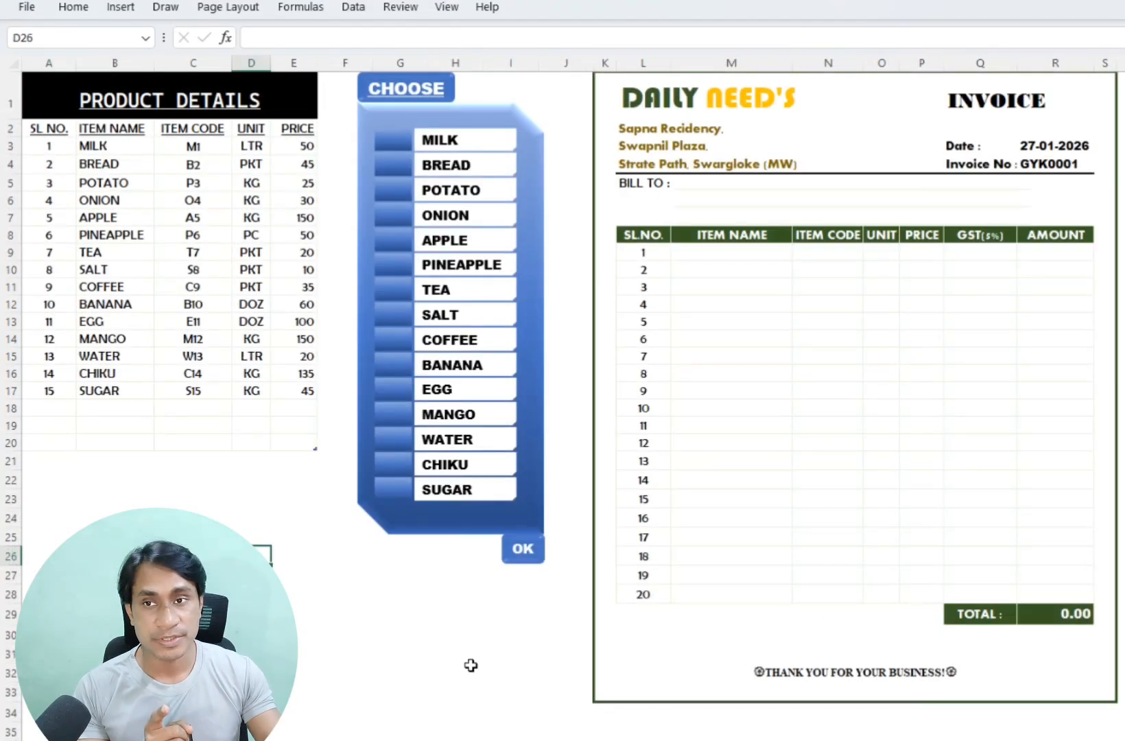
Step: Examine the product table's title, item name, item code, unit and price columns, several items, and the invoice's store heading
left_click(232, 96)
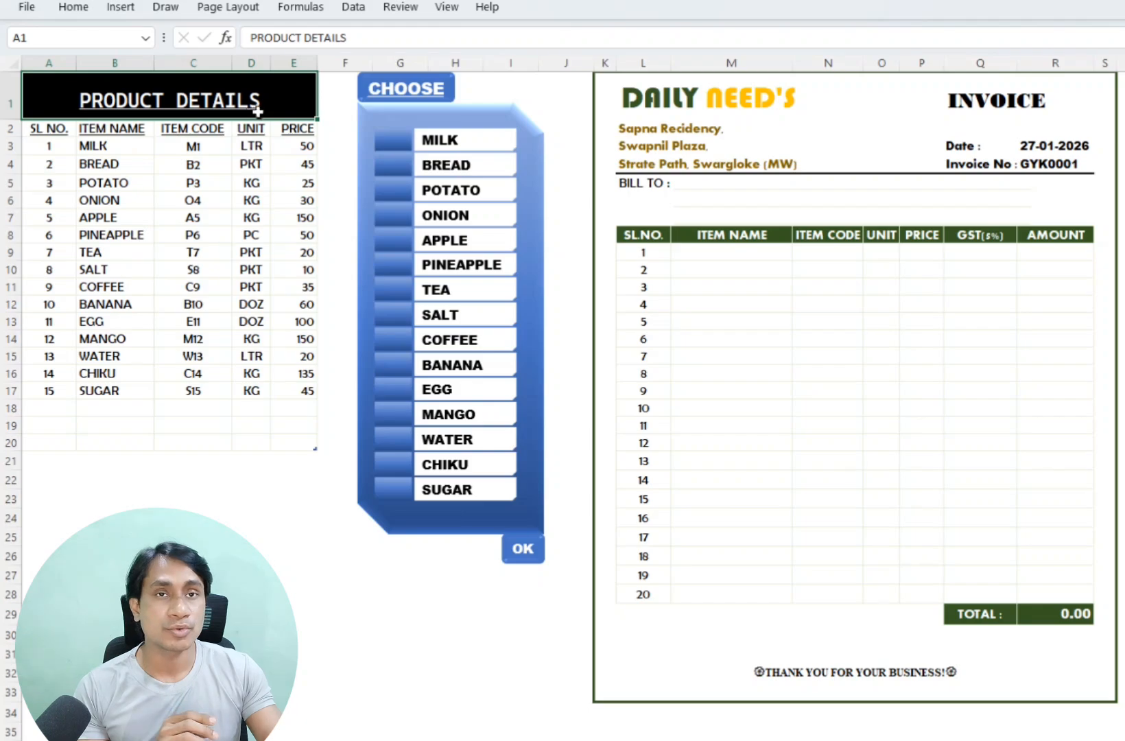
left_click(645, 96)
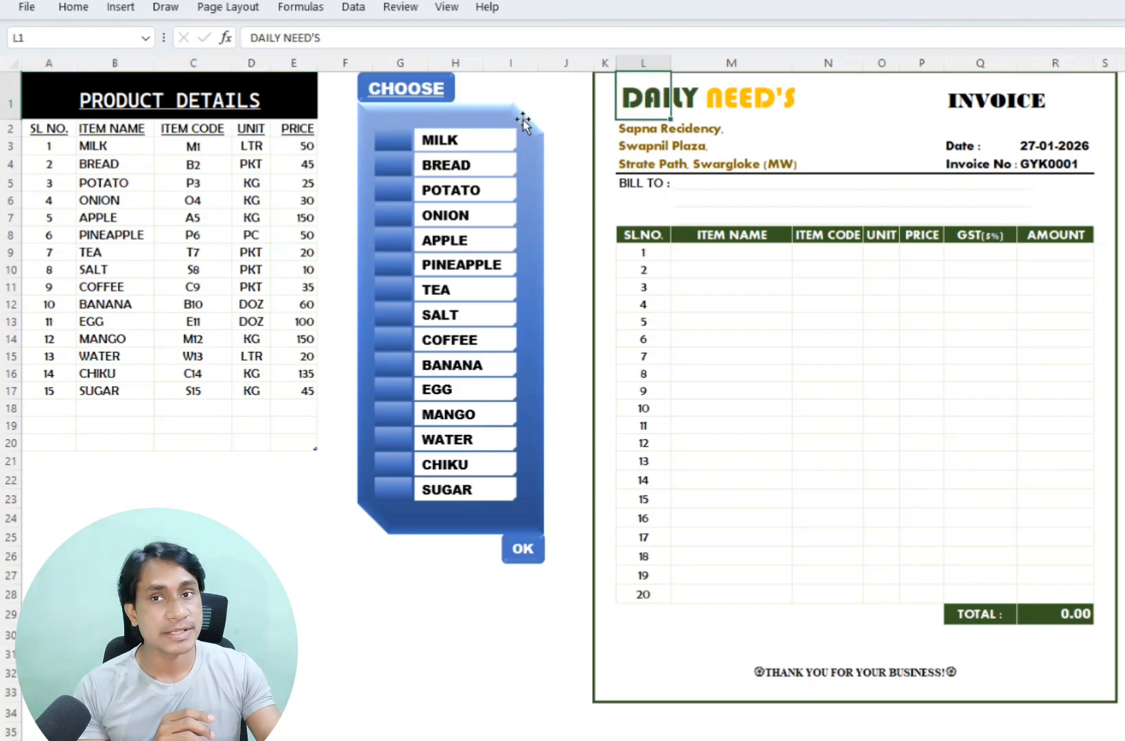
left_click(253, 98)
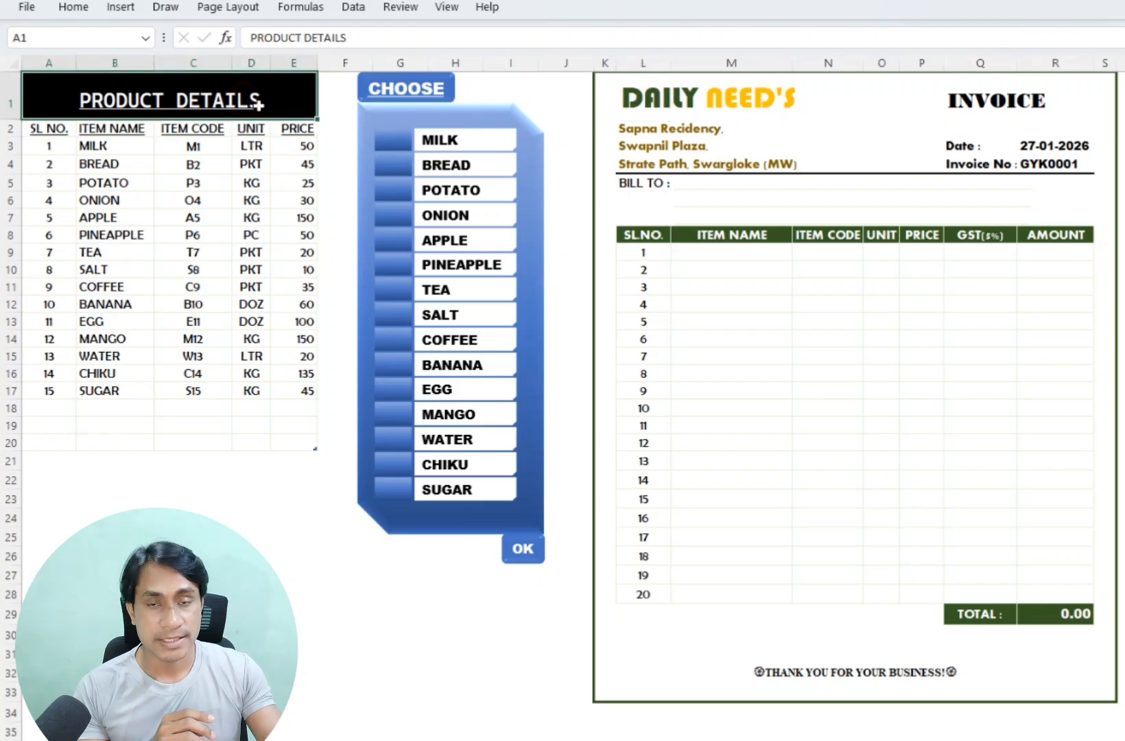
left_click(130, 61)
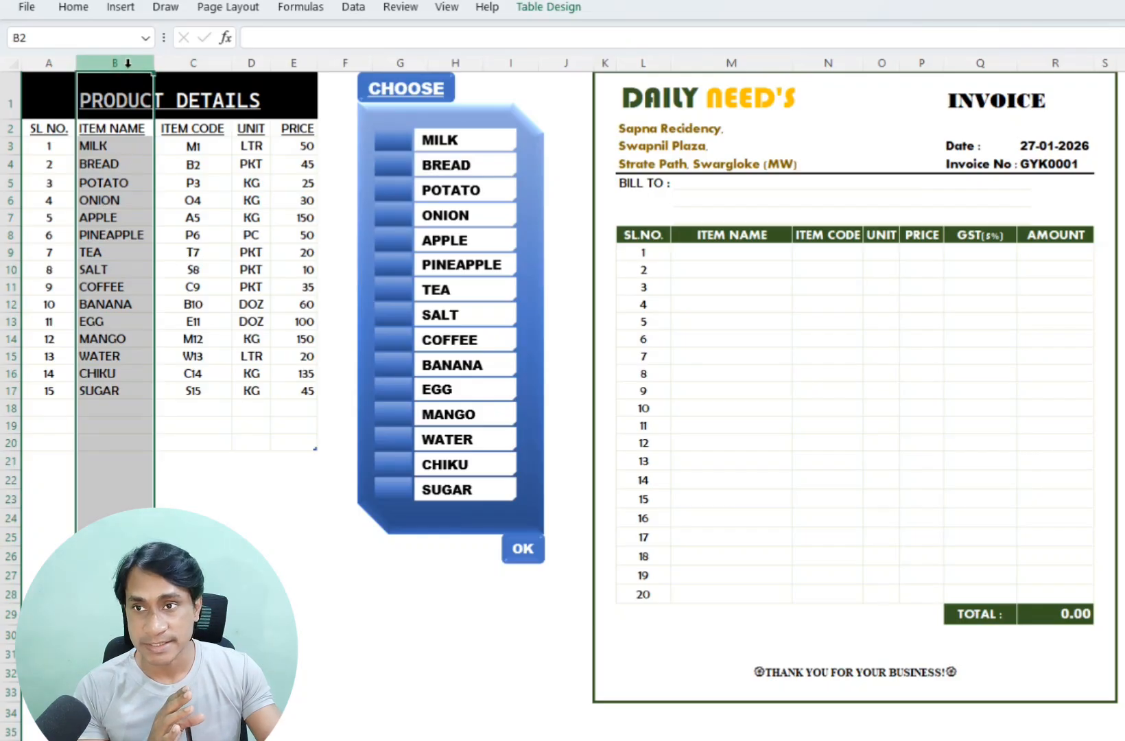
left_click(198, 63)
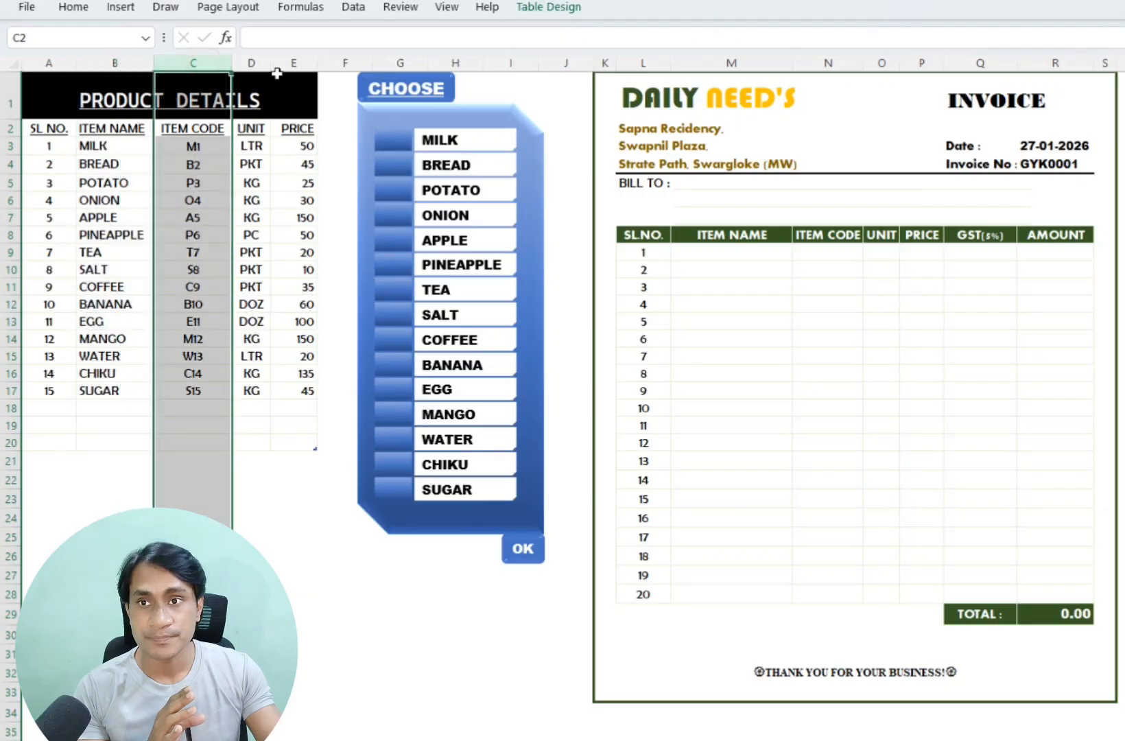
left_click(263, 62)
left_click(295, 63)
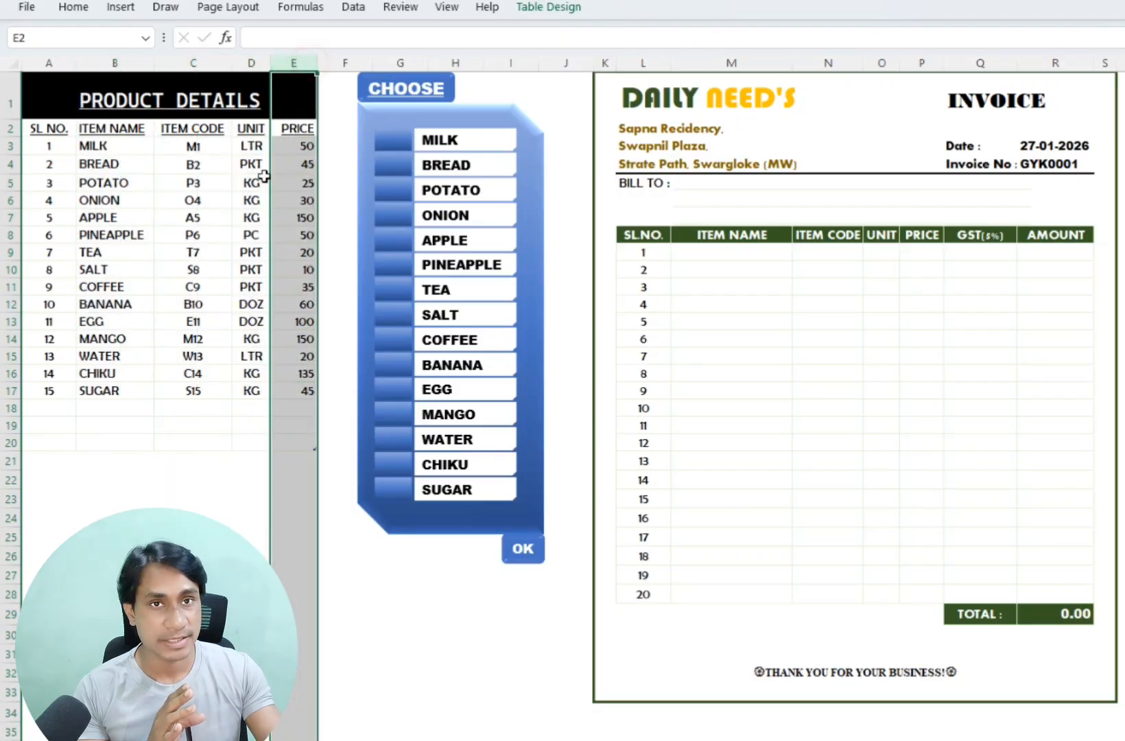
left_click(230, 206)
key("ctrl+Home")
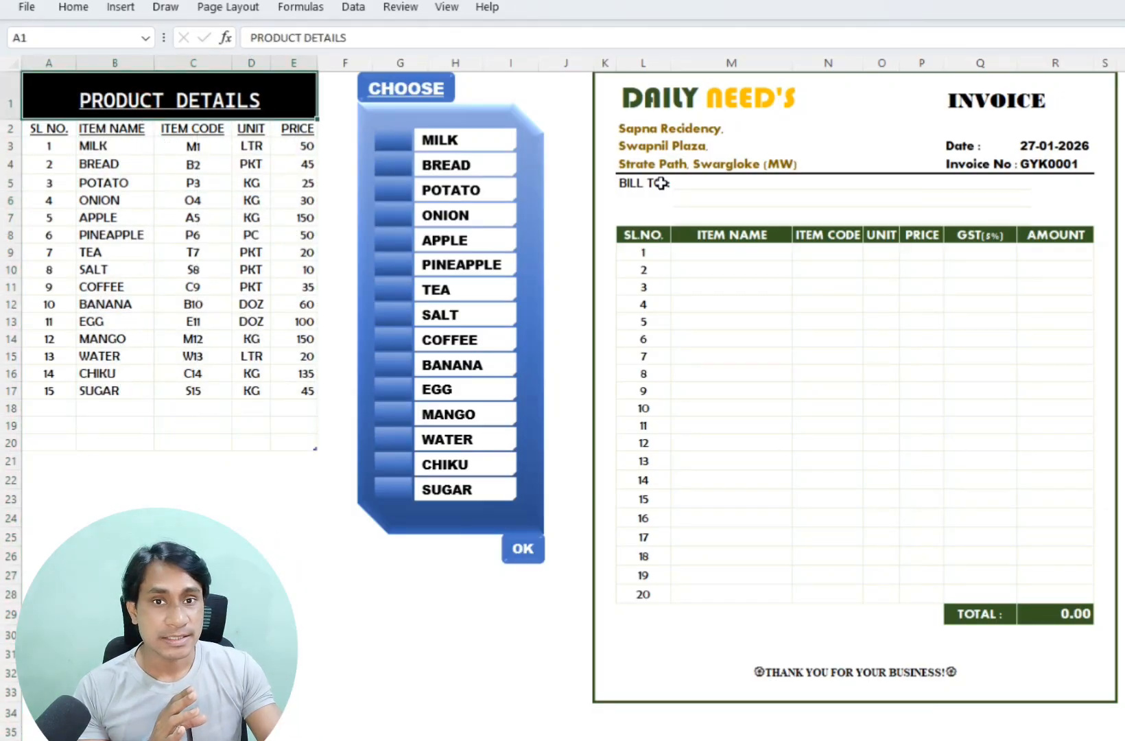
left_click(642, 103)
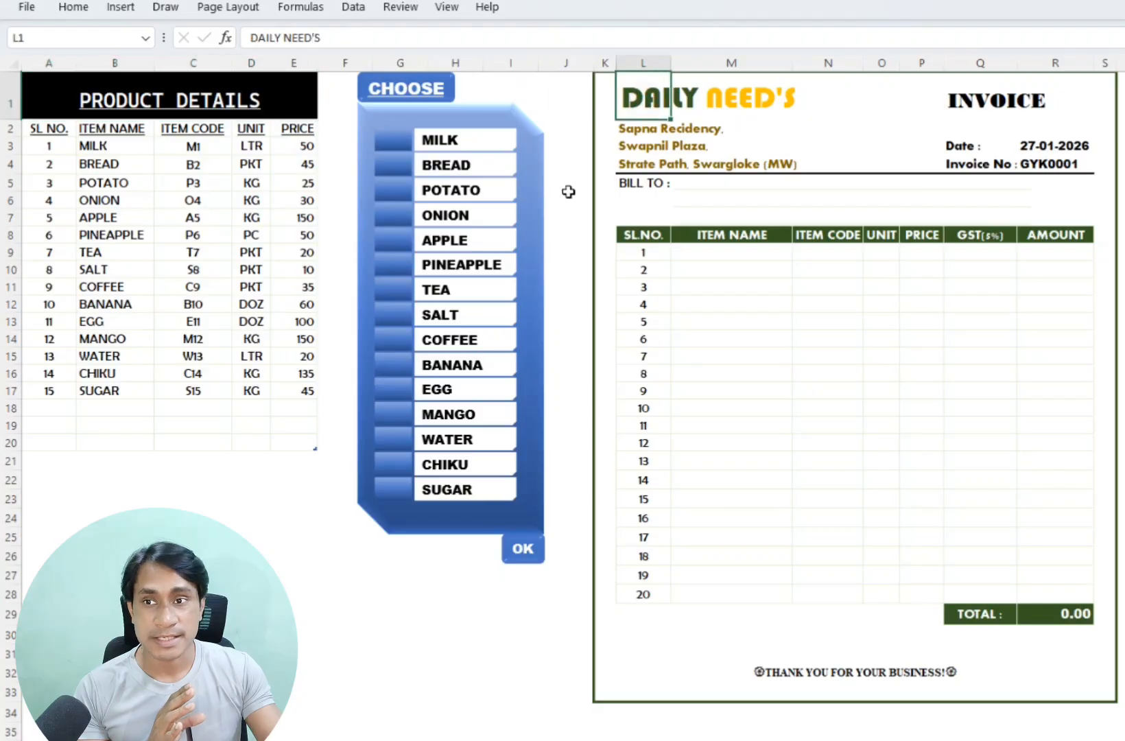
left_click(120, 147)
left_click(111, 250)
left_click(118, 199)
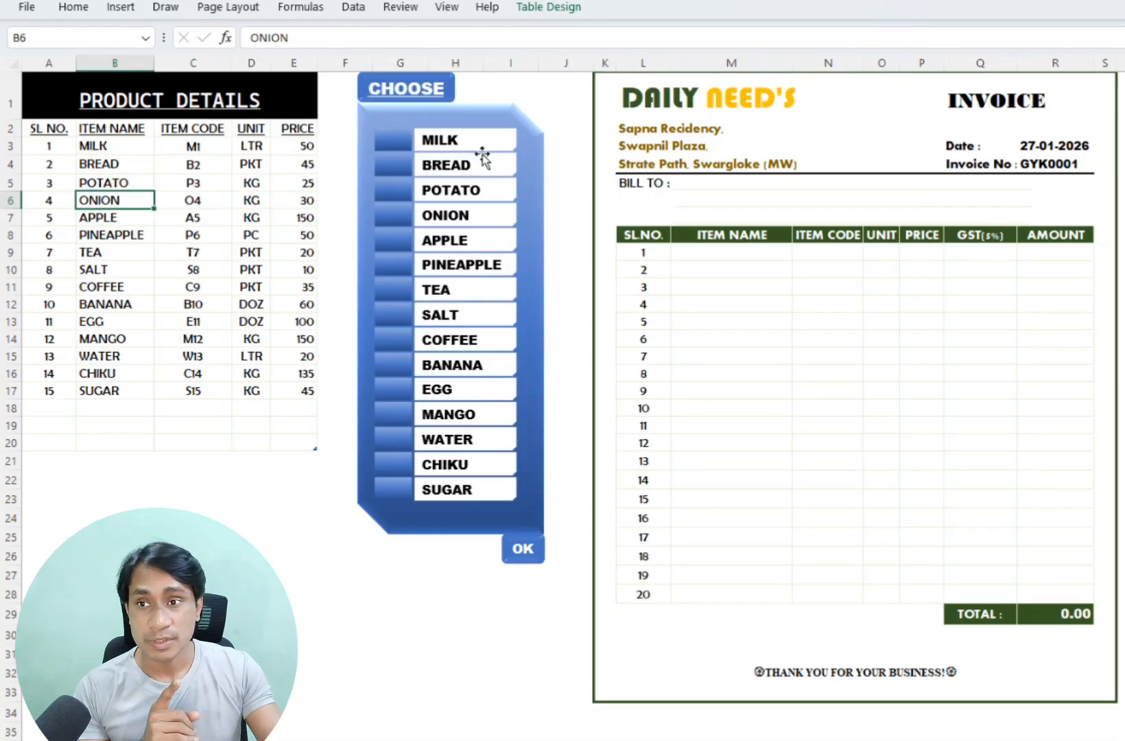
left_click(103, 231)
left_click(103, 203)
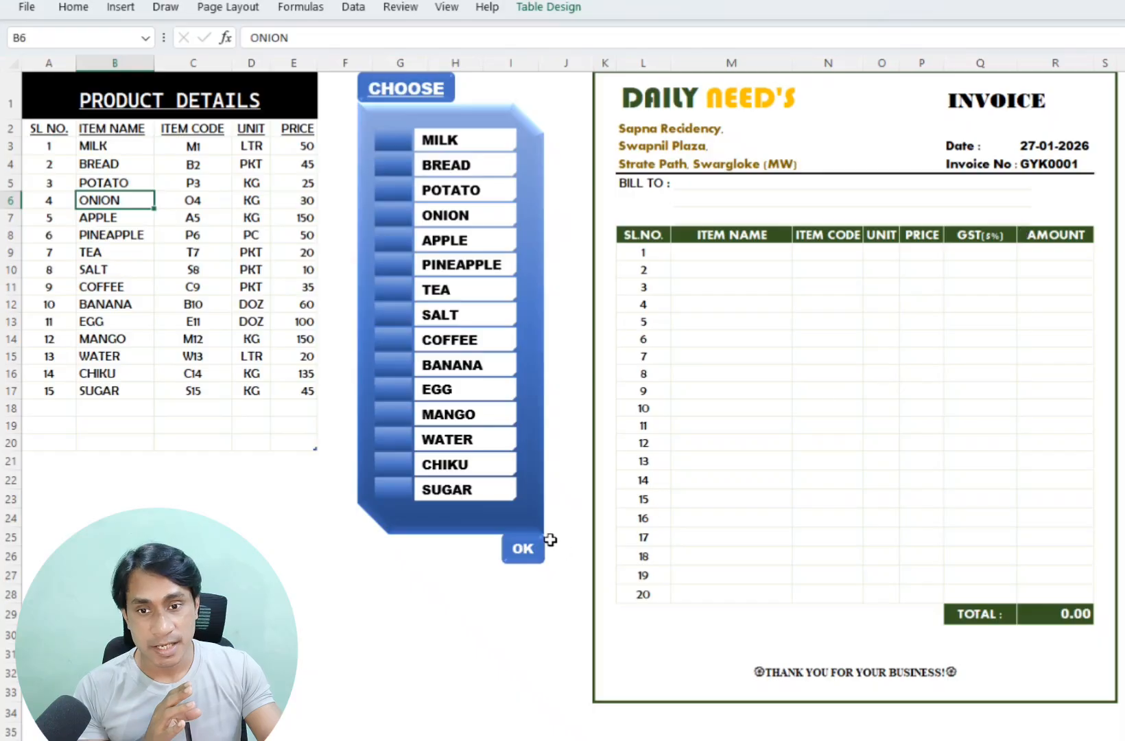
Step: Nudge the CHOOSE item-selection panel slightly right and up between the product table and the invoice, and deselect it
left_click(544, 511)
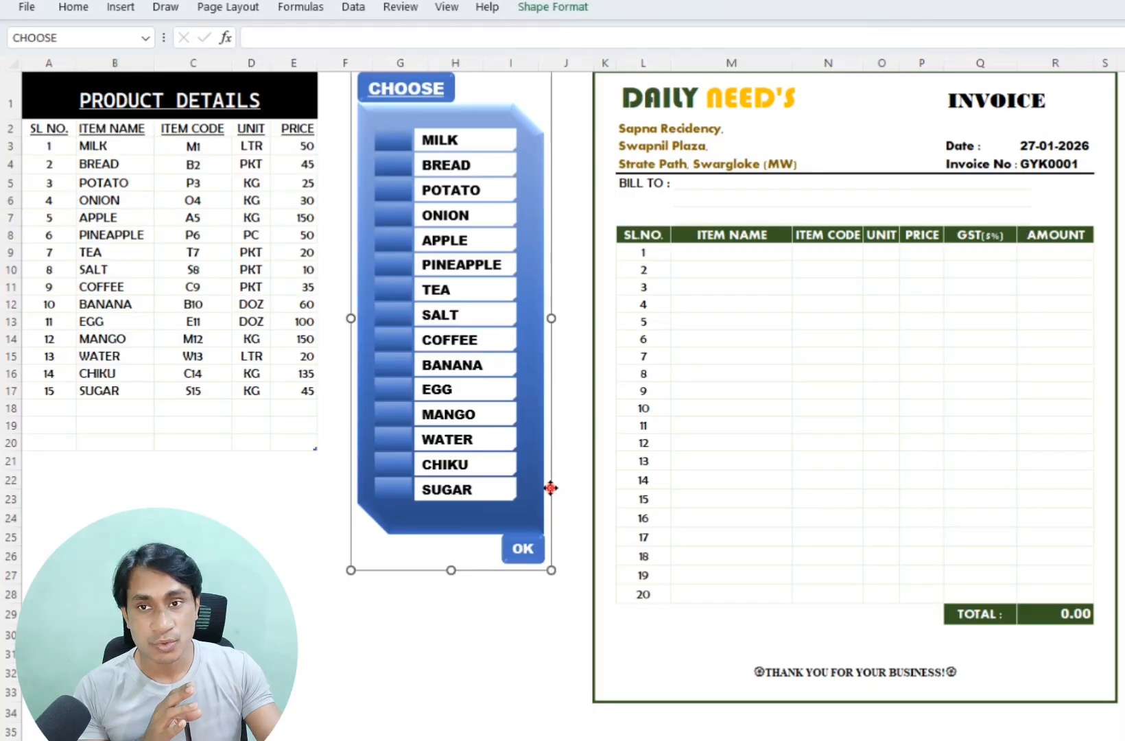
mouse_move(547, 490)
left_mouse_down()
mouse_move(552, 535)
mouse_move(553, 486)
left_mouse_up()
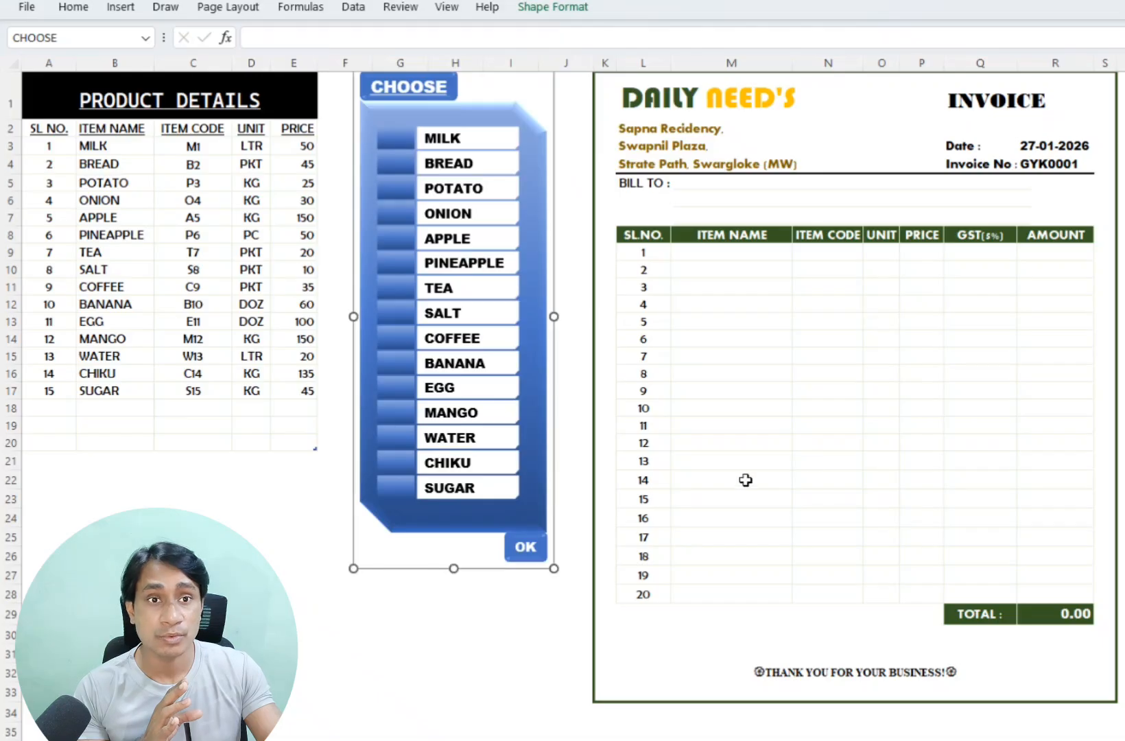
left_click(963, 230)
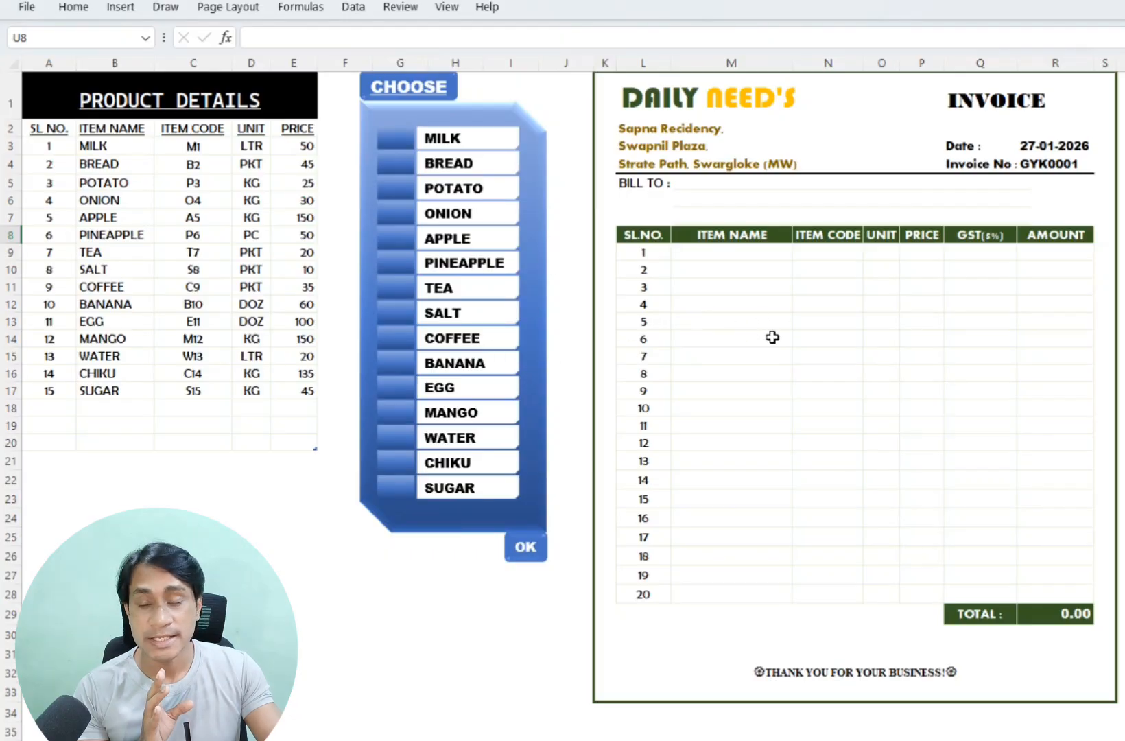
left_click(116, 103)
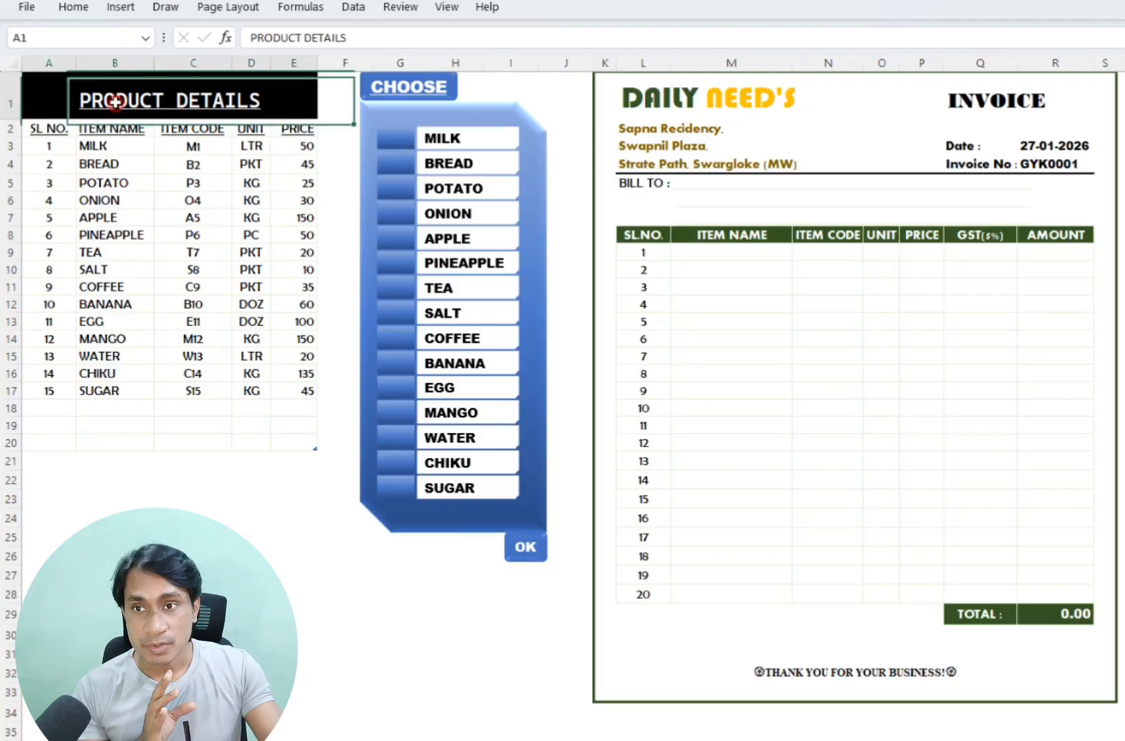
left_click(107, 197)
key("Down")
key("Down")
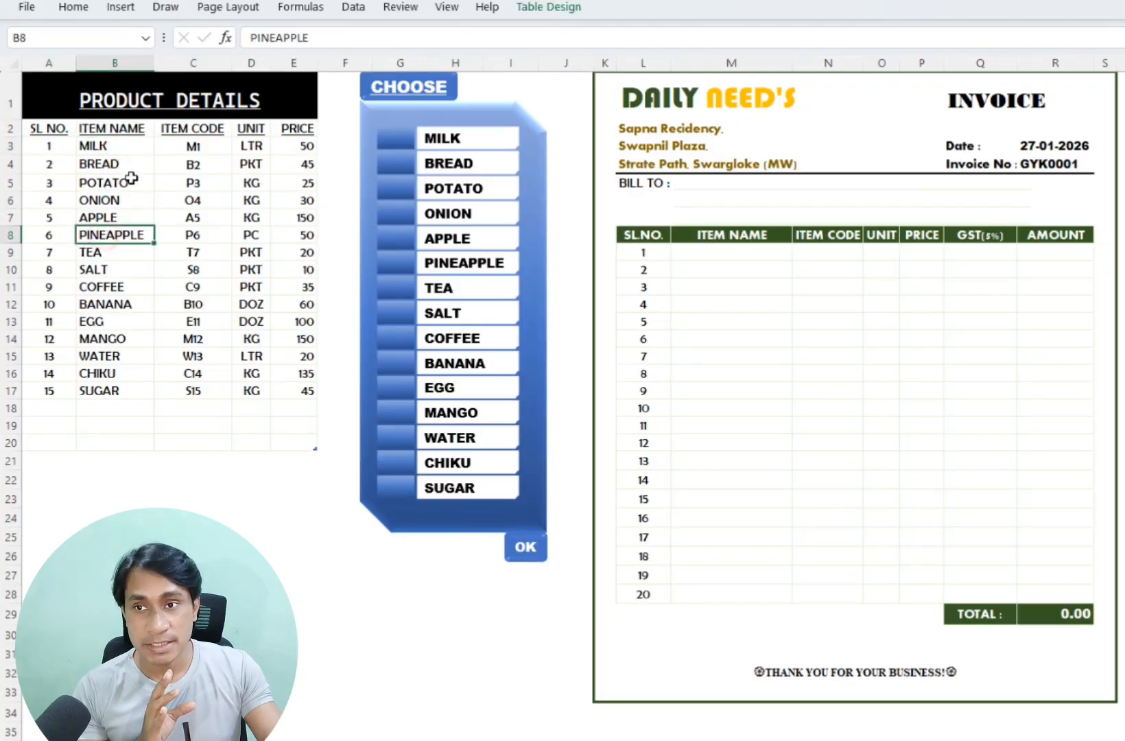
left_click(137, 110)
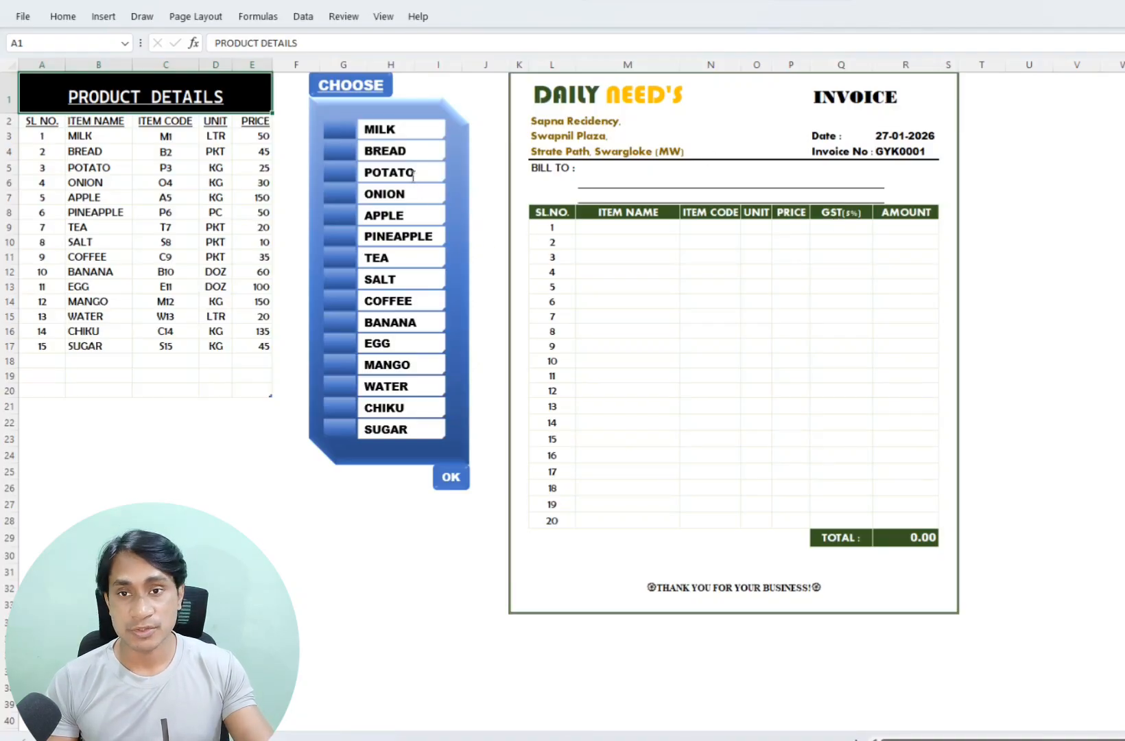
Step: Enter the customer's full name with the title MR in the invoice's BILL TO field
left_click(594, 171)
type("MR ")
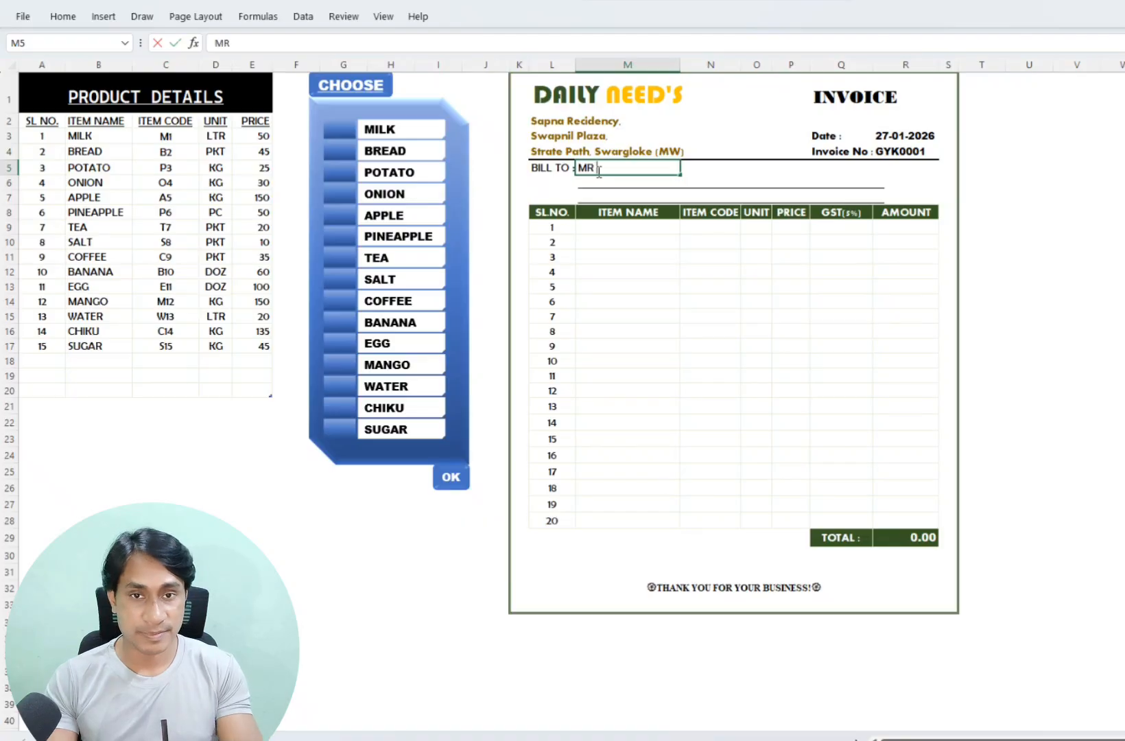
type("MOHNA SHARMA")
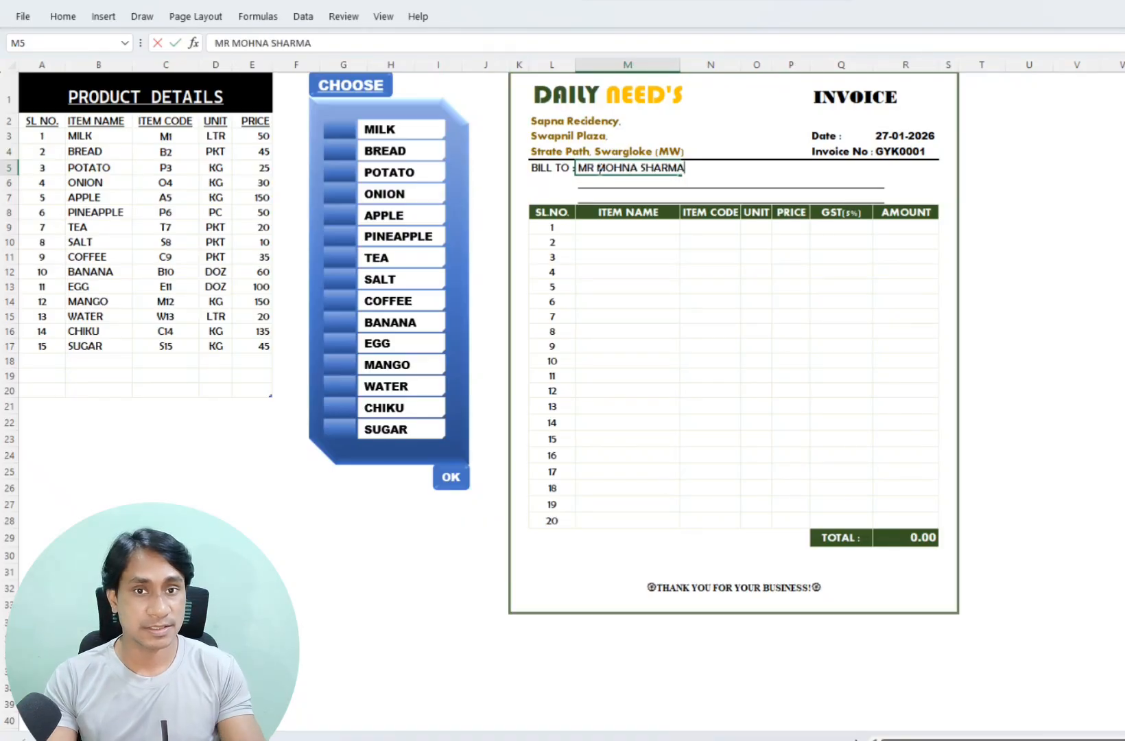
left_click(252, 455)
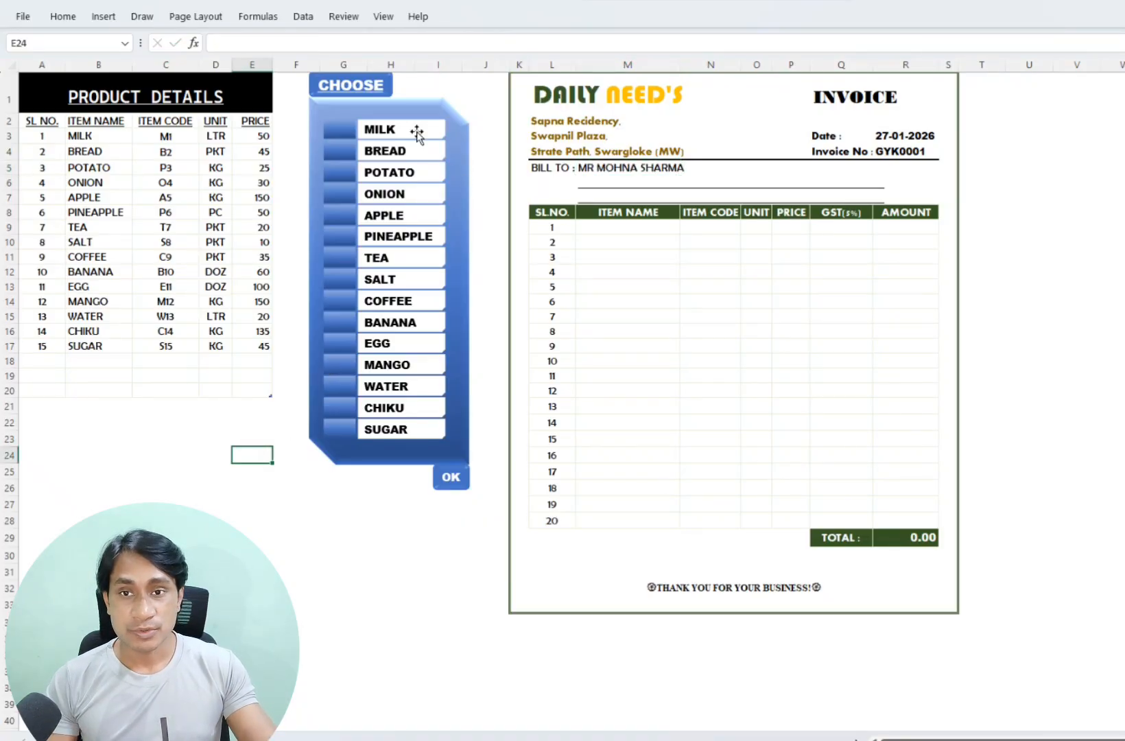
Step: Tick MILK, BREAD, TEA, SALT, COFFEE and SUGAR in the CHOOSE panel and confirm the selection to fill the invoice
left_click(347, 131)
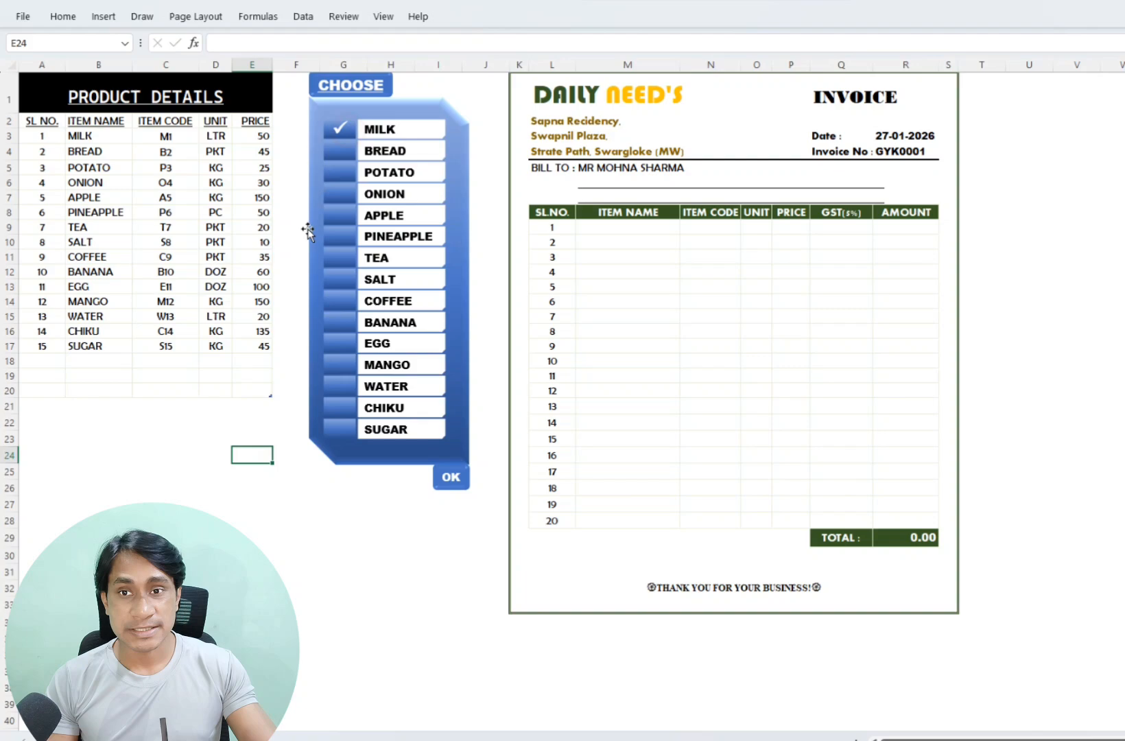
left_click(343, 151)
left_click(338, 256)
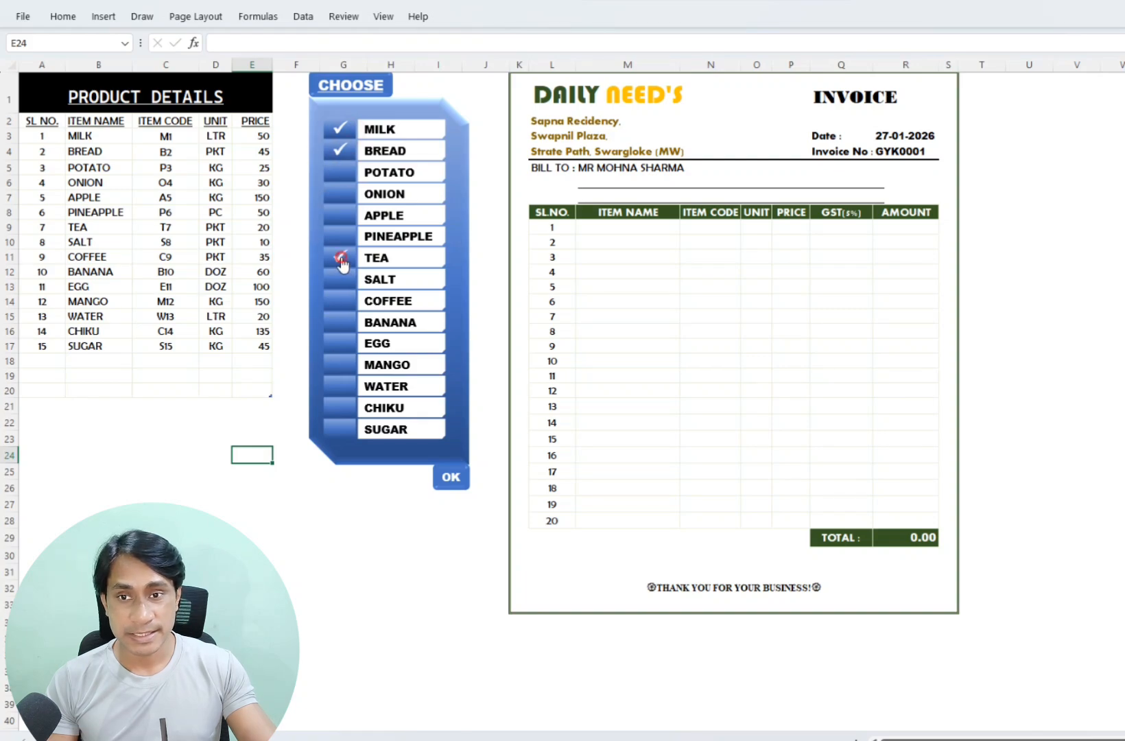
left_click(343, 281)
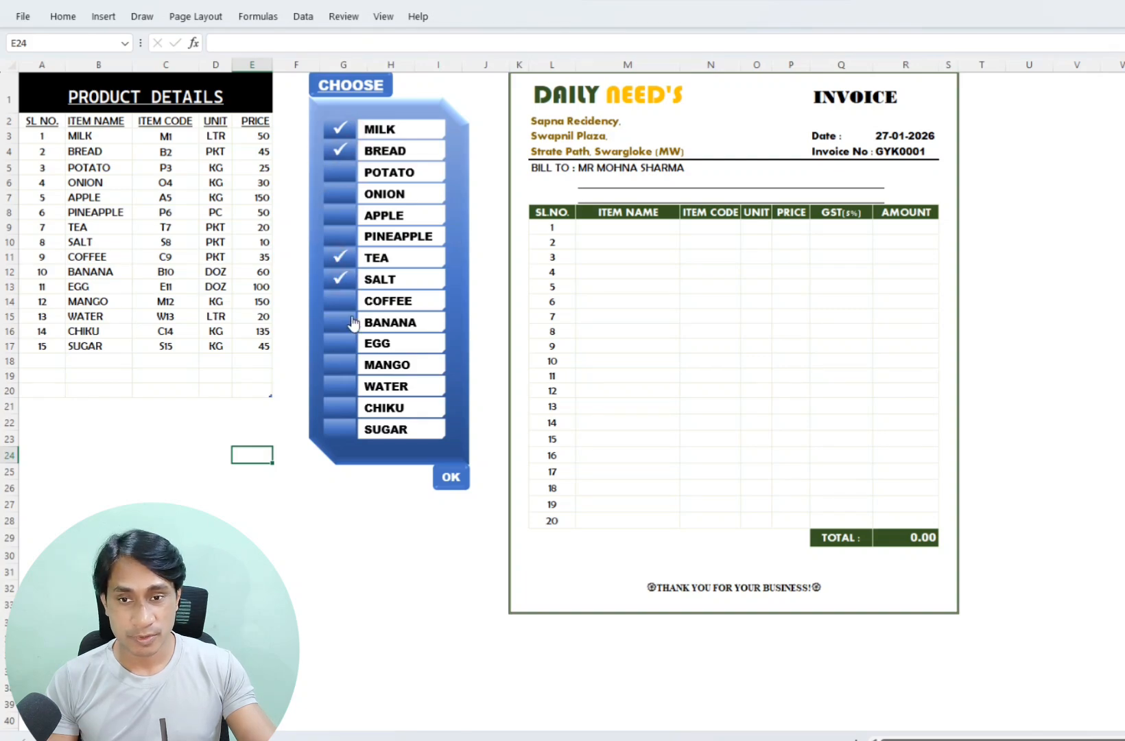
left_click(340, 302)
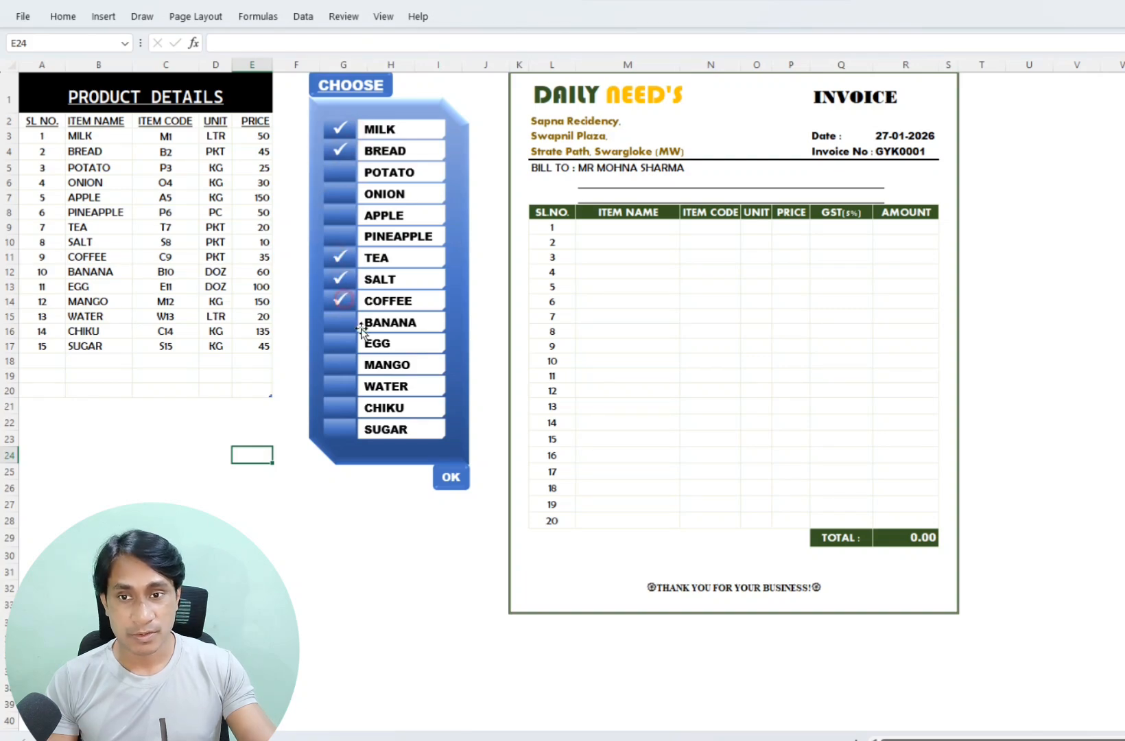
left_click(340, 428)
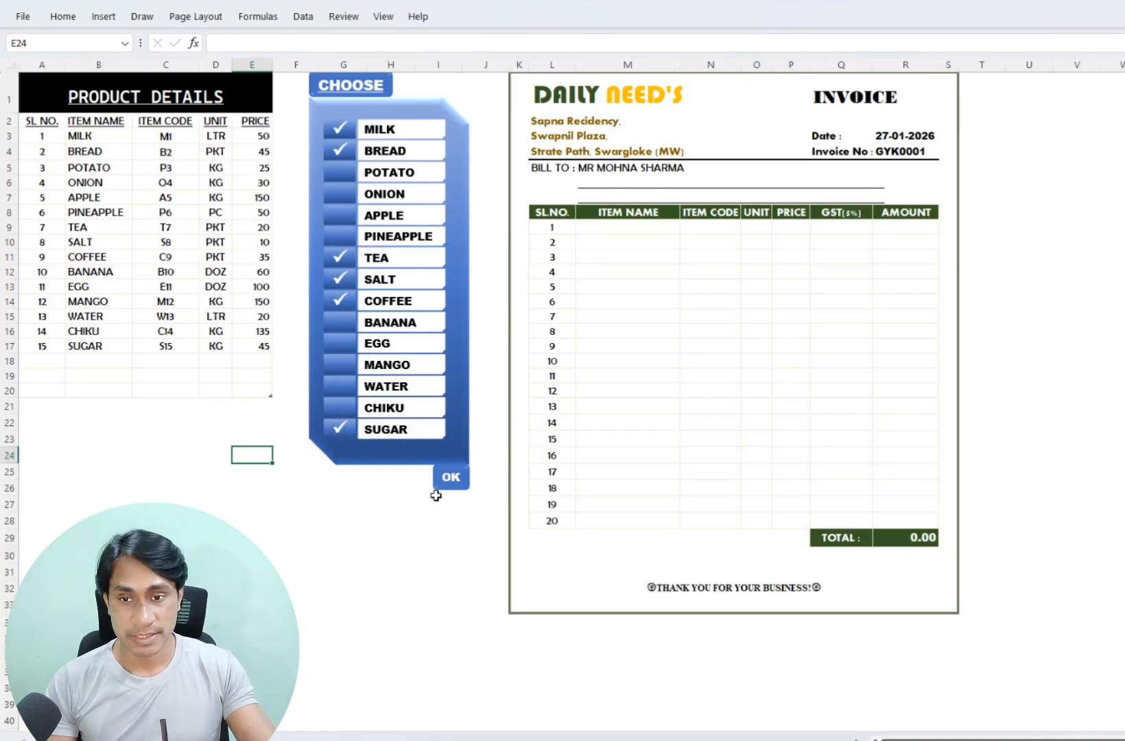
left_click(450, 480)
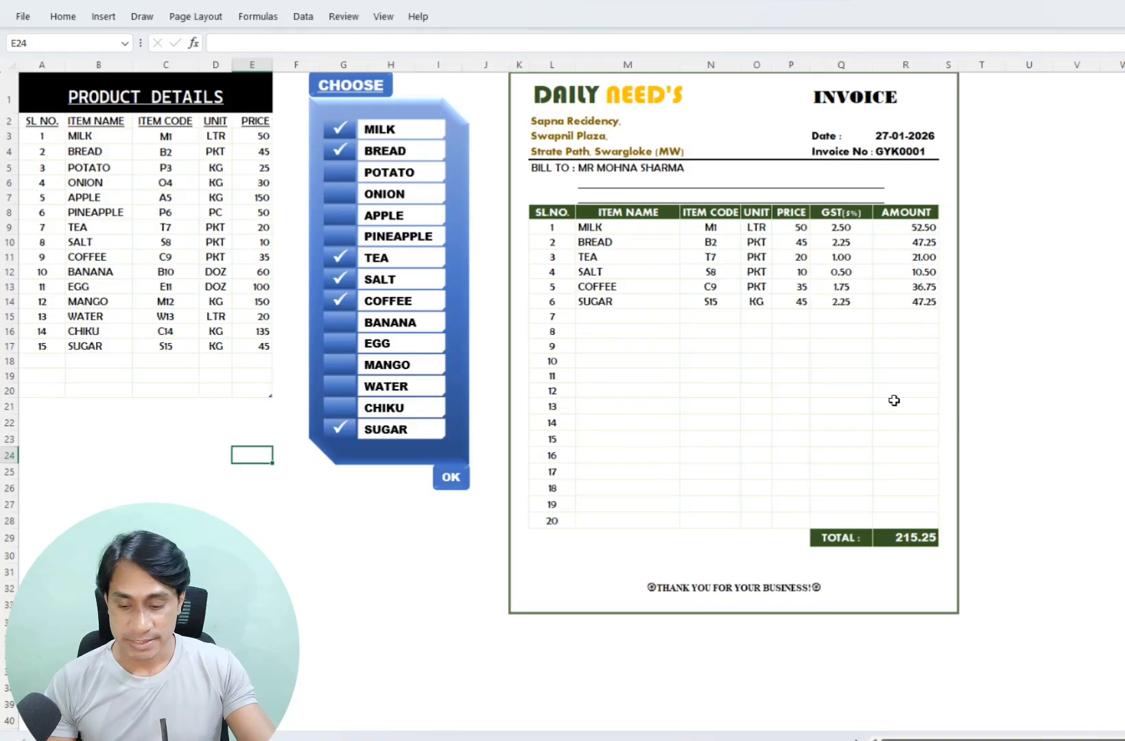
Step: View the print preview of the completed invoice and return to the worksheet
key("ctrl+p")
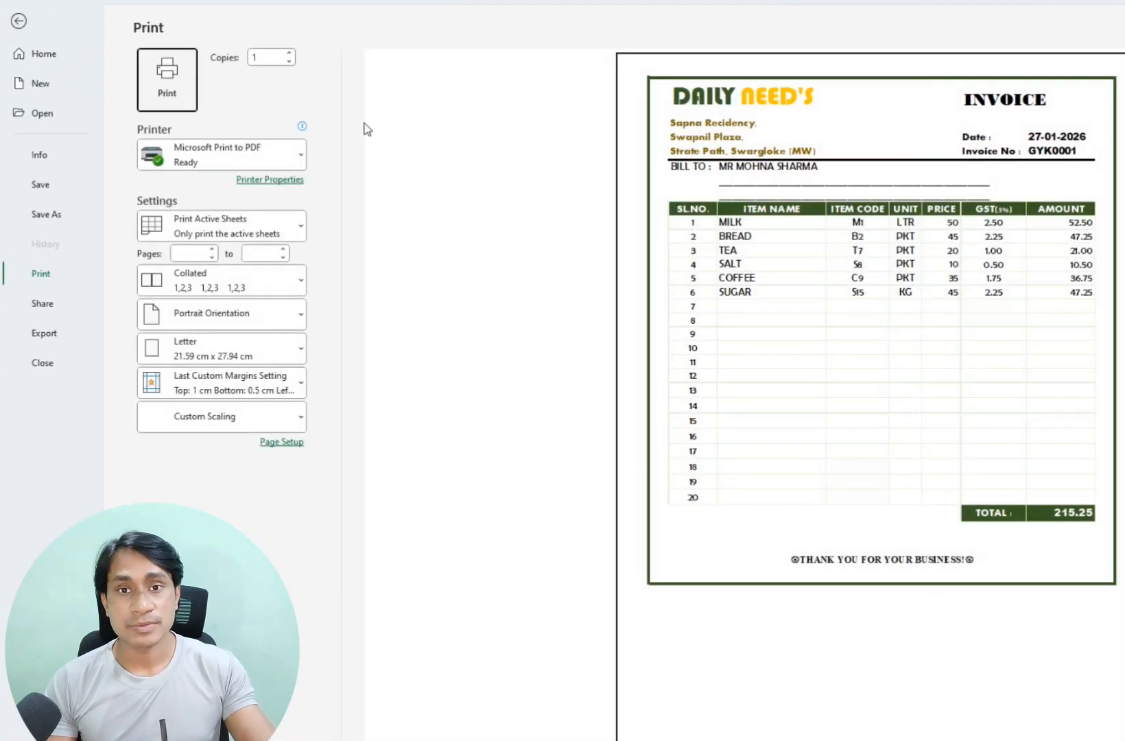
left_click(18, 20)
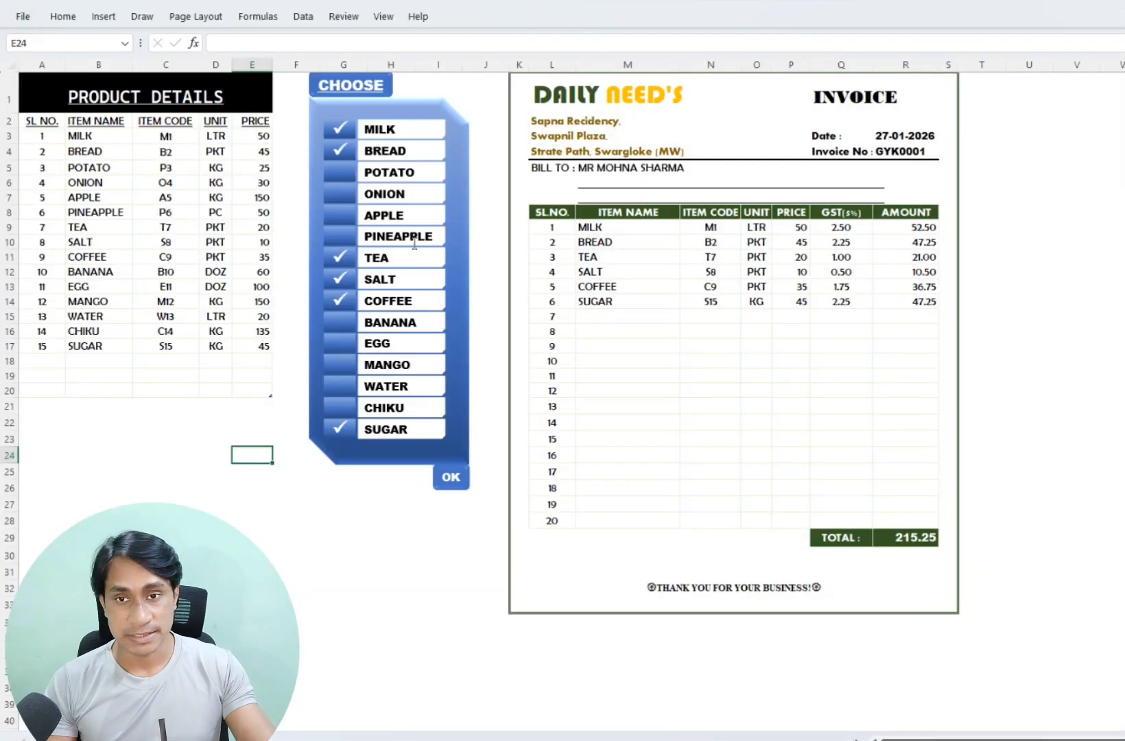
Step: Clear the previous customer and item selections, and enter the next customer's full name with the title MRS in the BILL TO field
left_click(190, 458)
left_click(257, 502)
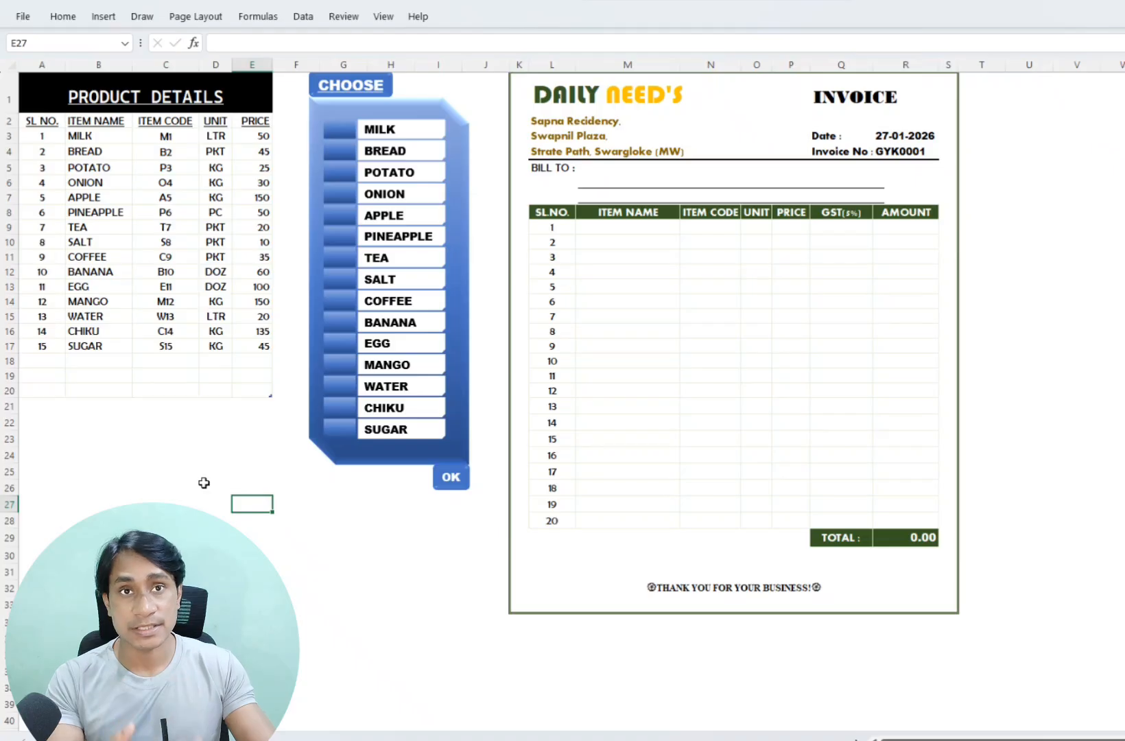
left_click(592, 168)
type("MRS")
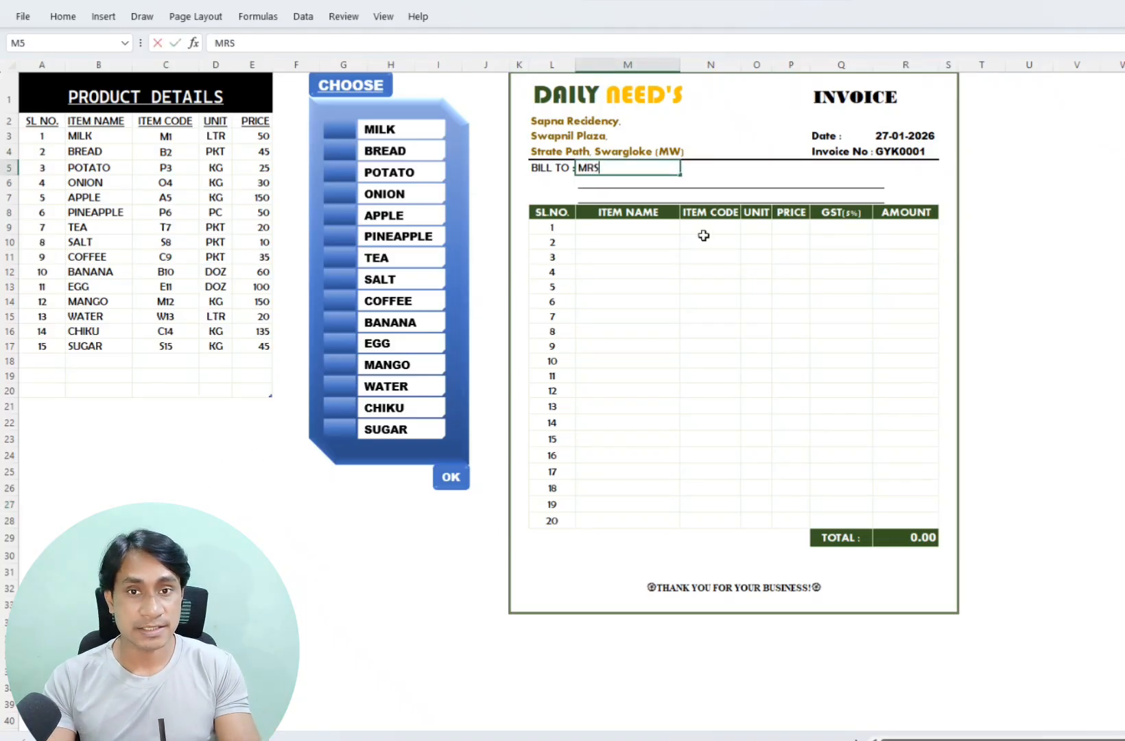
type(" ANJAA")
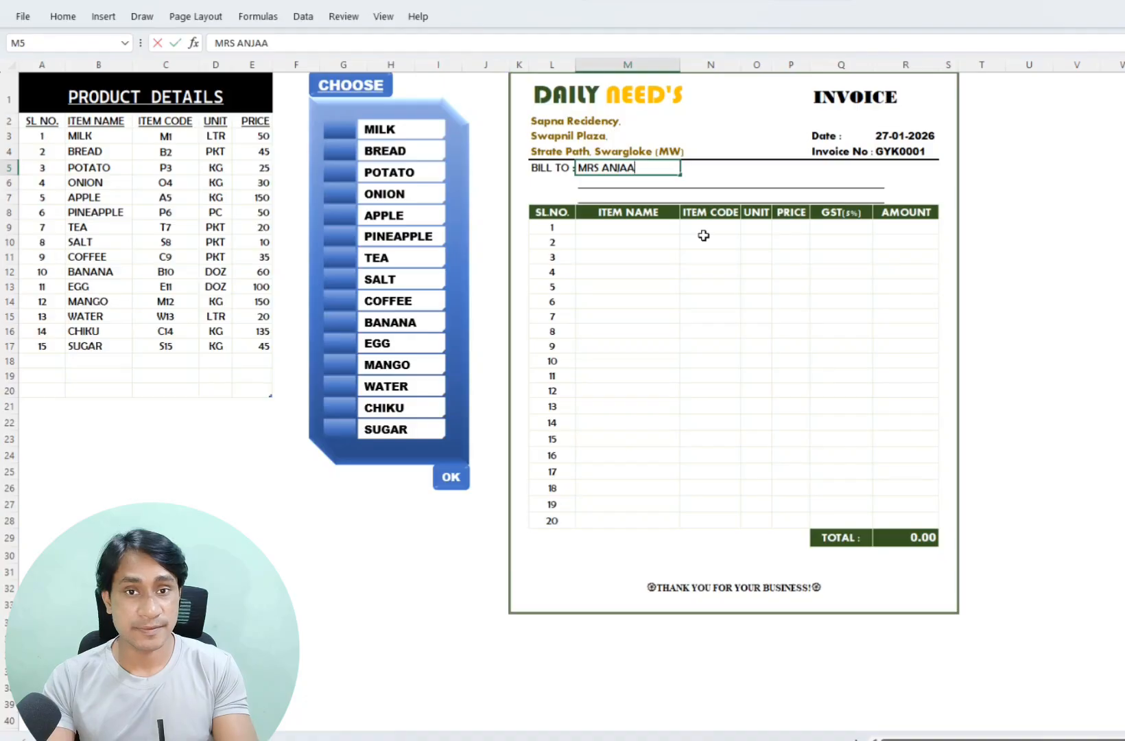
key("BackSpace")
type("NA")
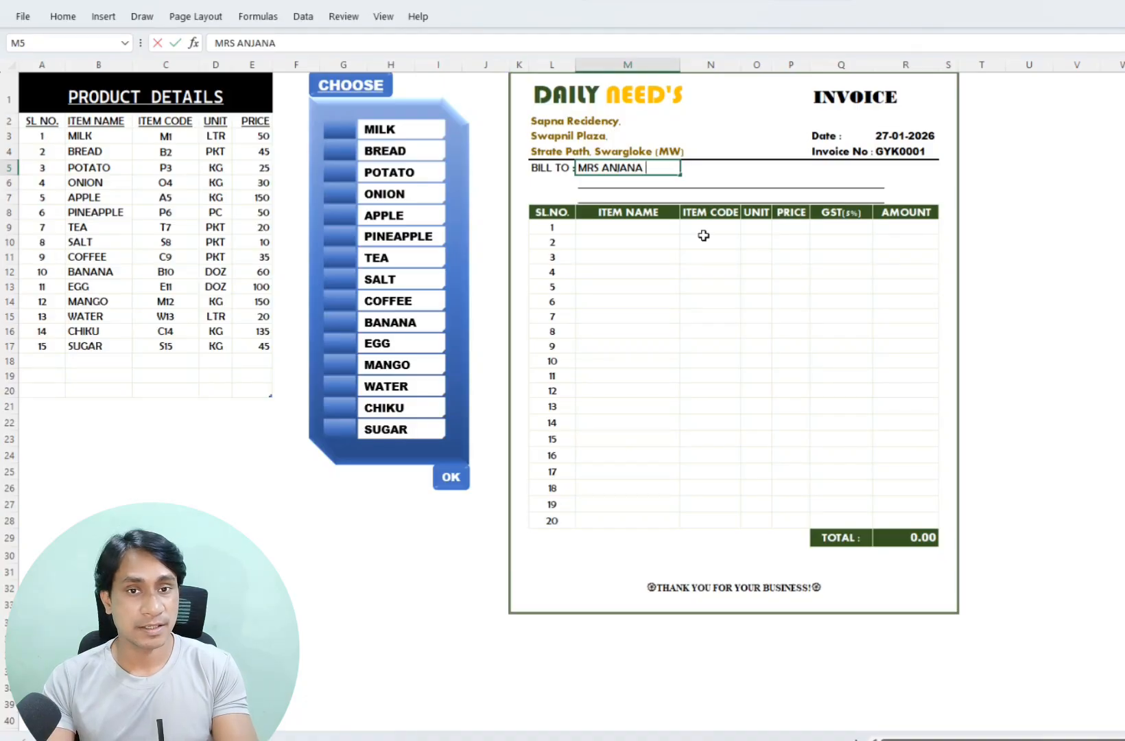
type(" MUKHERJEE")
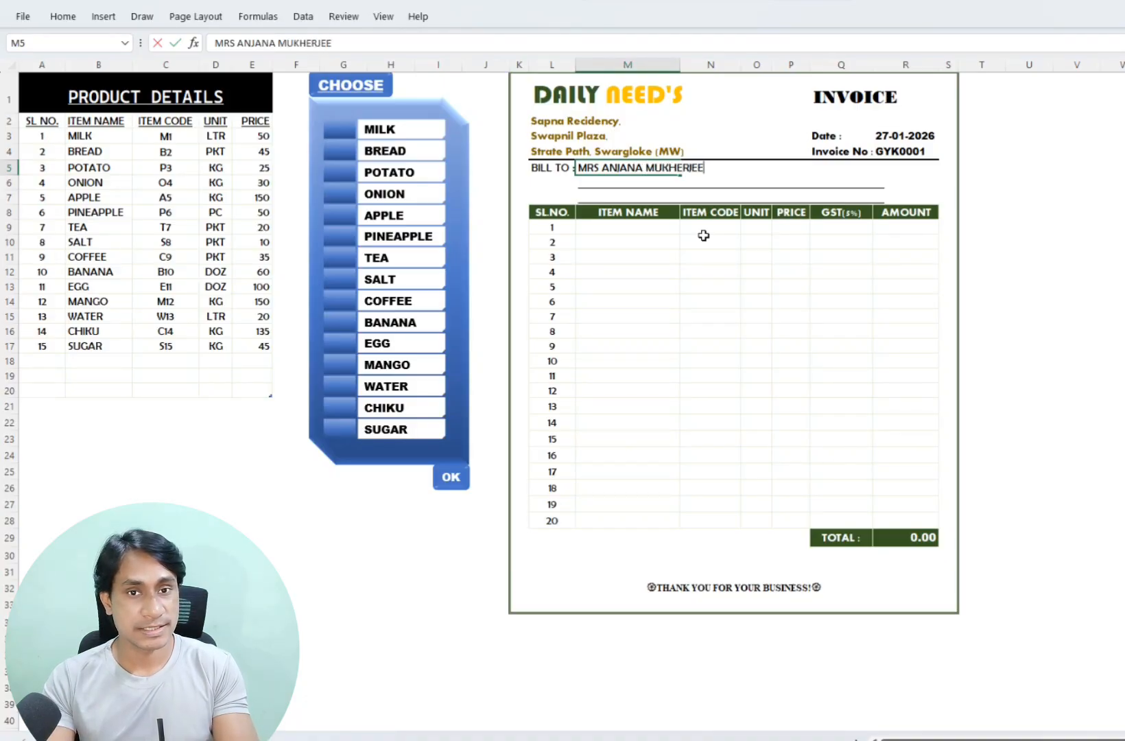
key("Return")
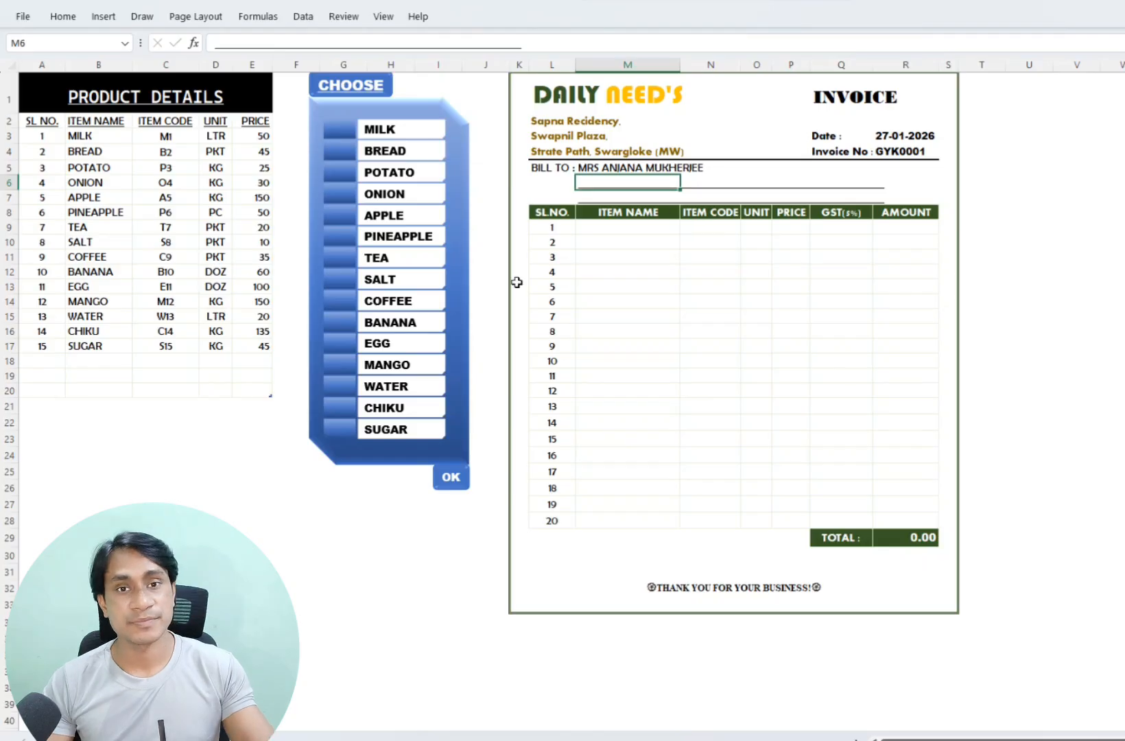
left_click(214, 489)
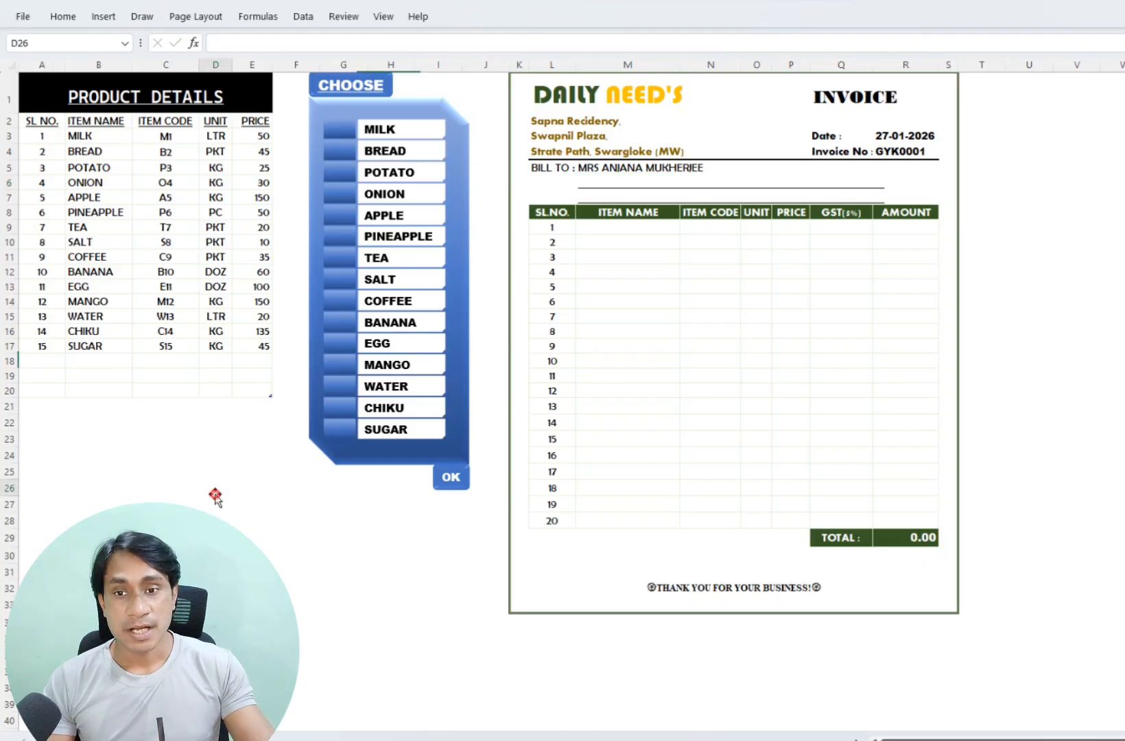
Step: Fill the invoice with POTATO, ONION, APPLE, PINEAPPLE, BANANA, EGG and WATER from the CHOOSE panel, and view its print preview
left_click(338, 216)
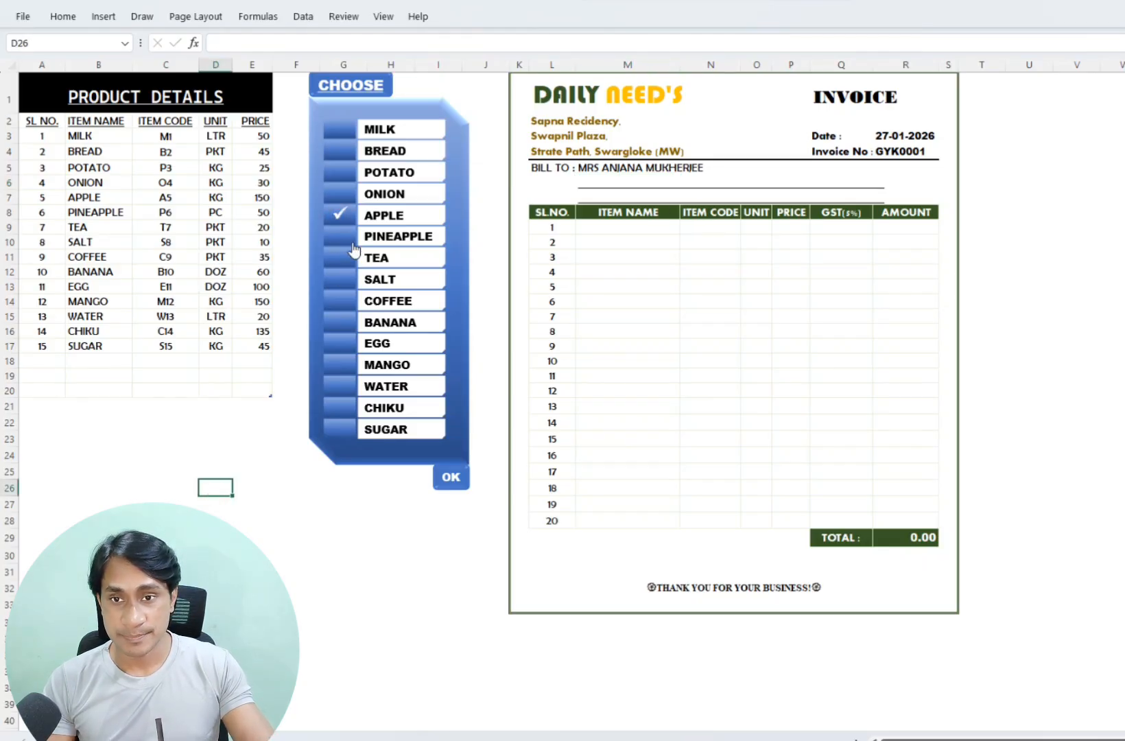
left_click(340, 236)
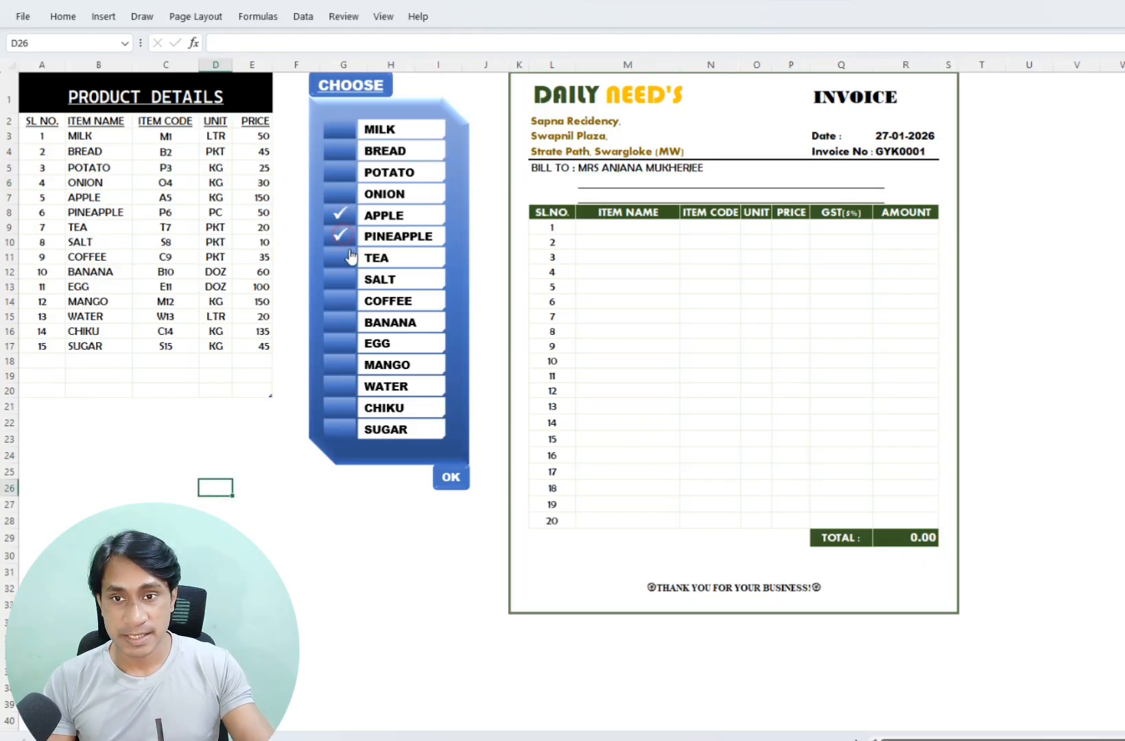
left_click(339, 322)
left_click(343, 343)
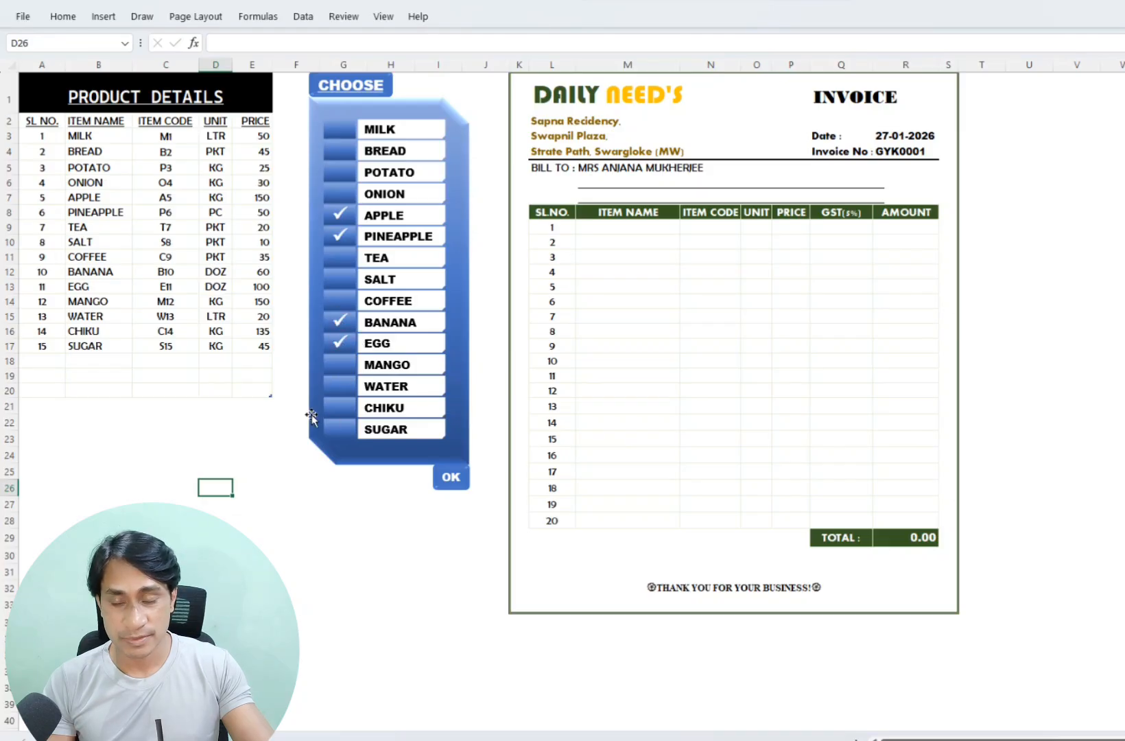
left_click(343, 387)
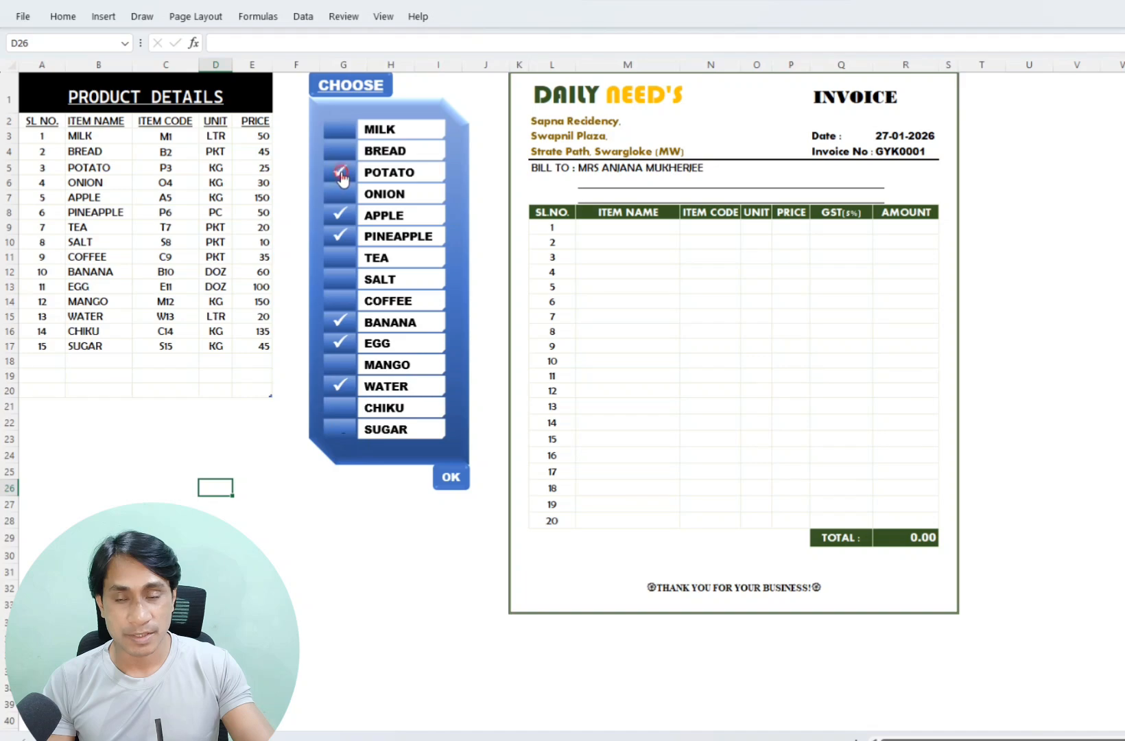
left_click(339, 193)
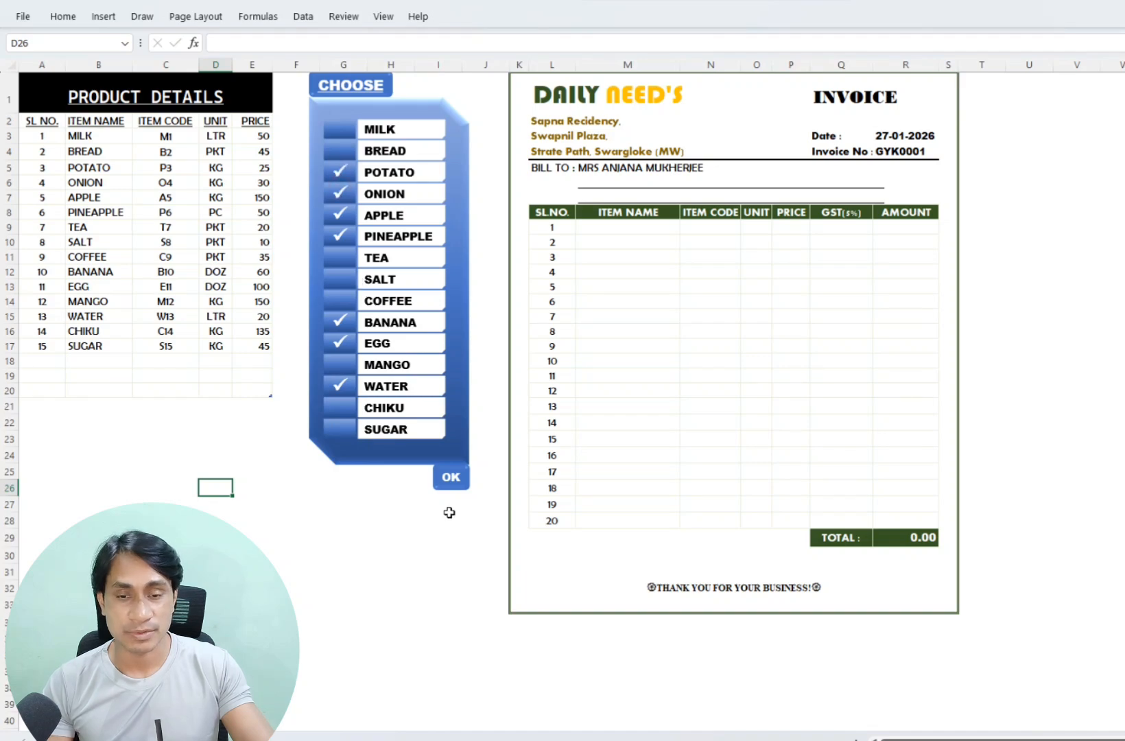
left_click(450, 478)
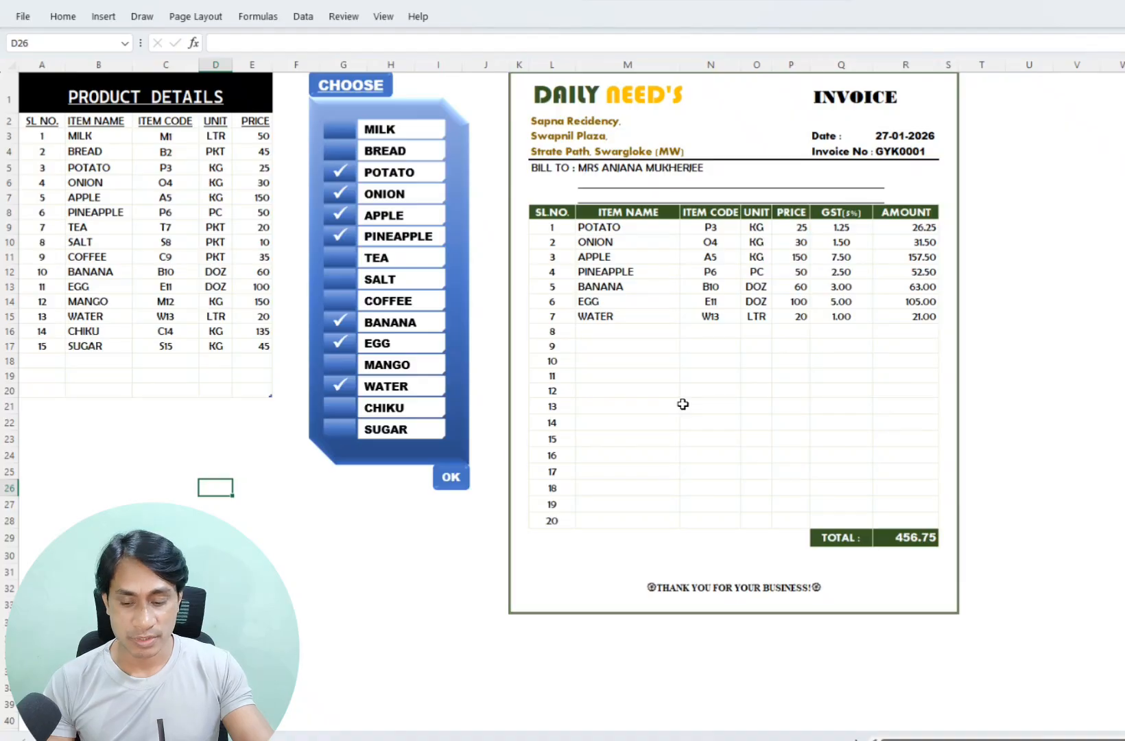
key("ctrl+p")
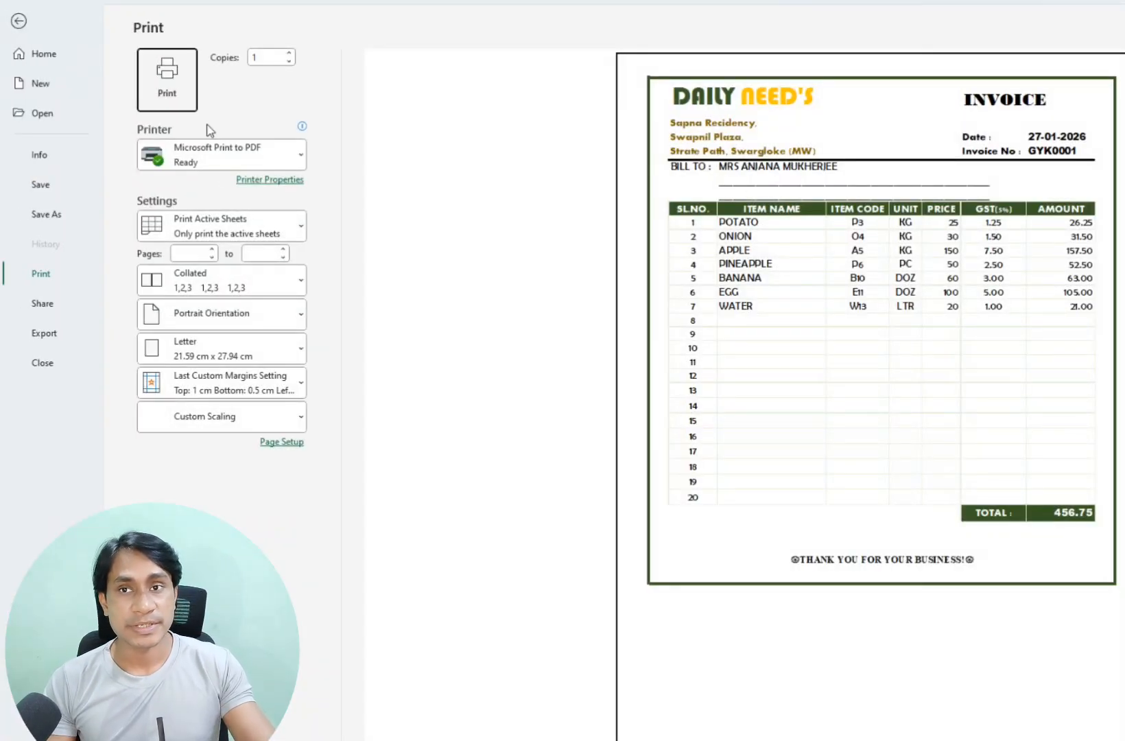
left_click(20, 24)
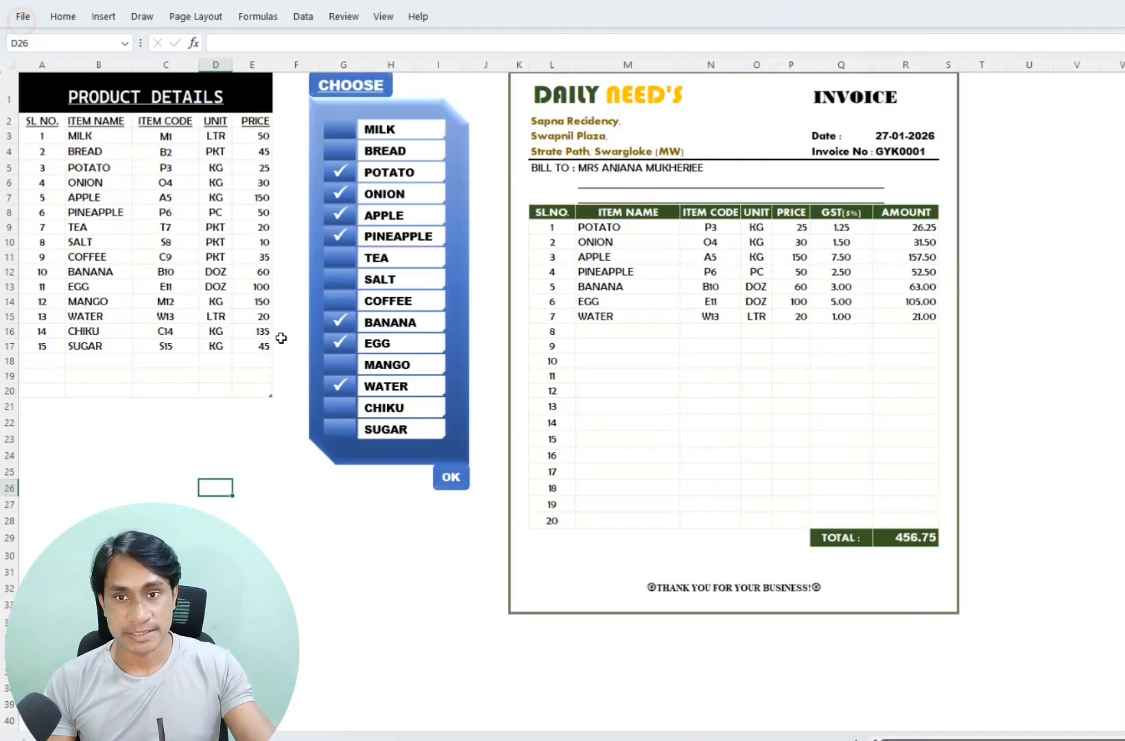
Step: Clear the previous customer and selections, and enter the next customer's full name with the title MR in the BILL TO field
left_click(178, 473)
left_click(243, 515)
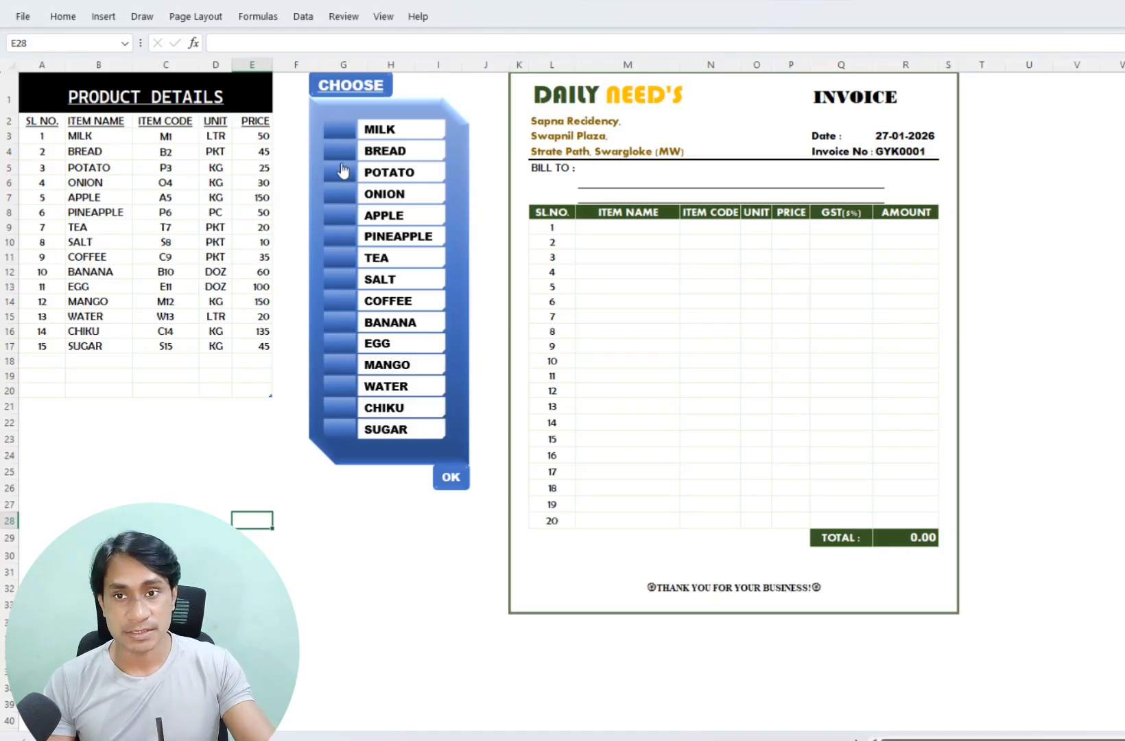
left_click(590, 171)
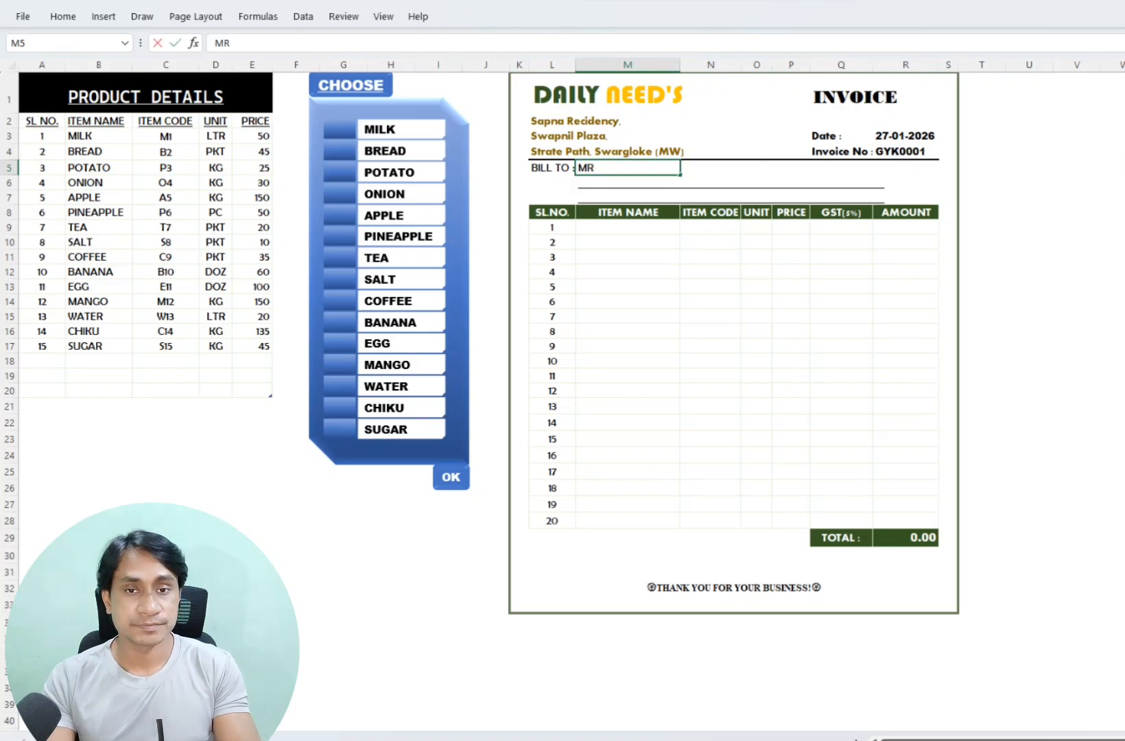
type("ANUJ")
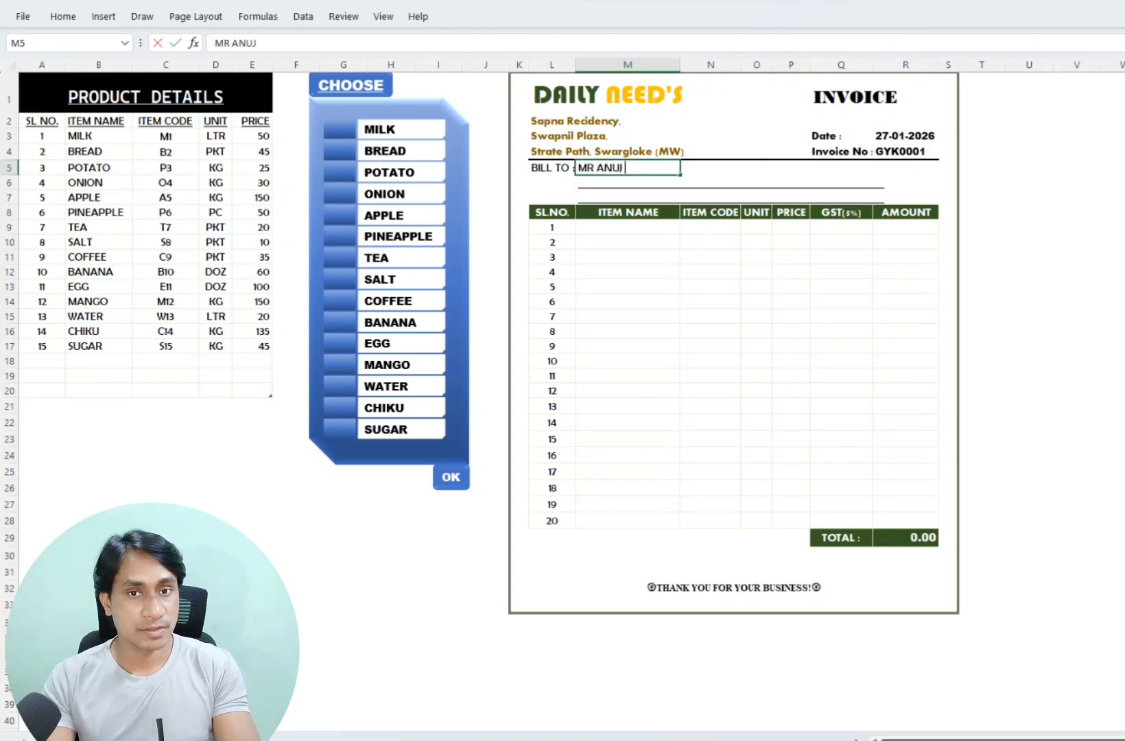
type(" RAI")
key("Return")
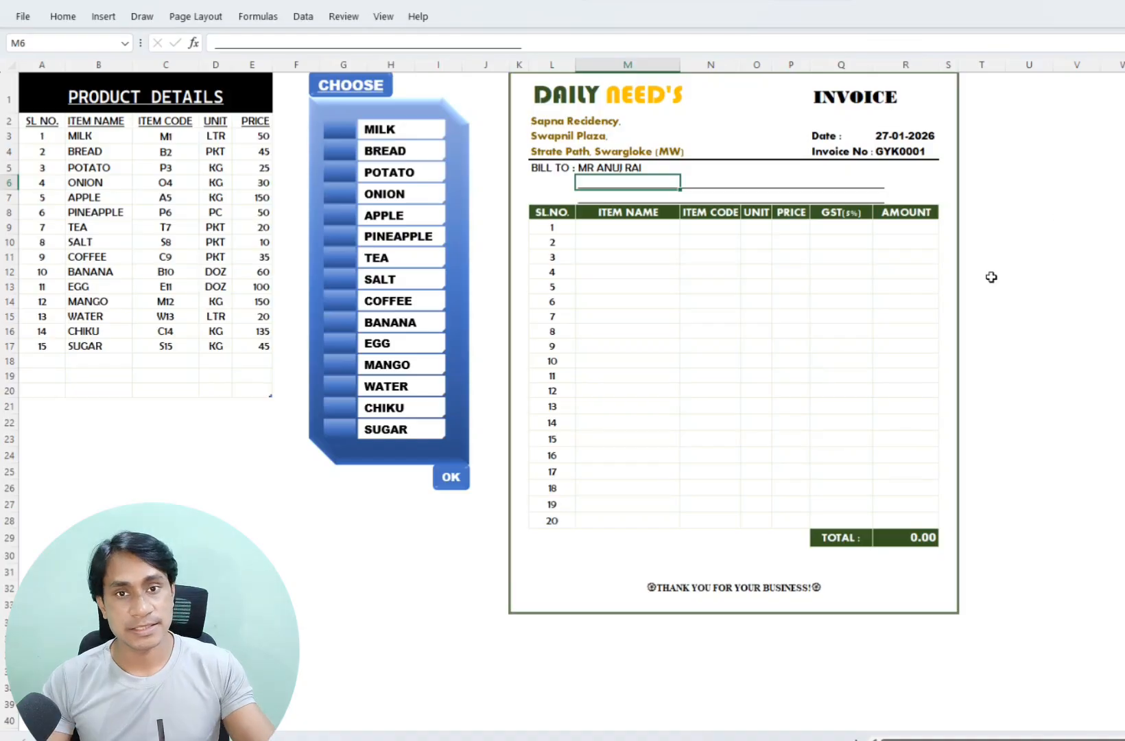
left_click(219, 488)
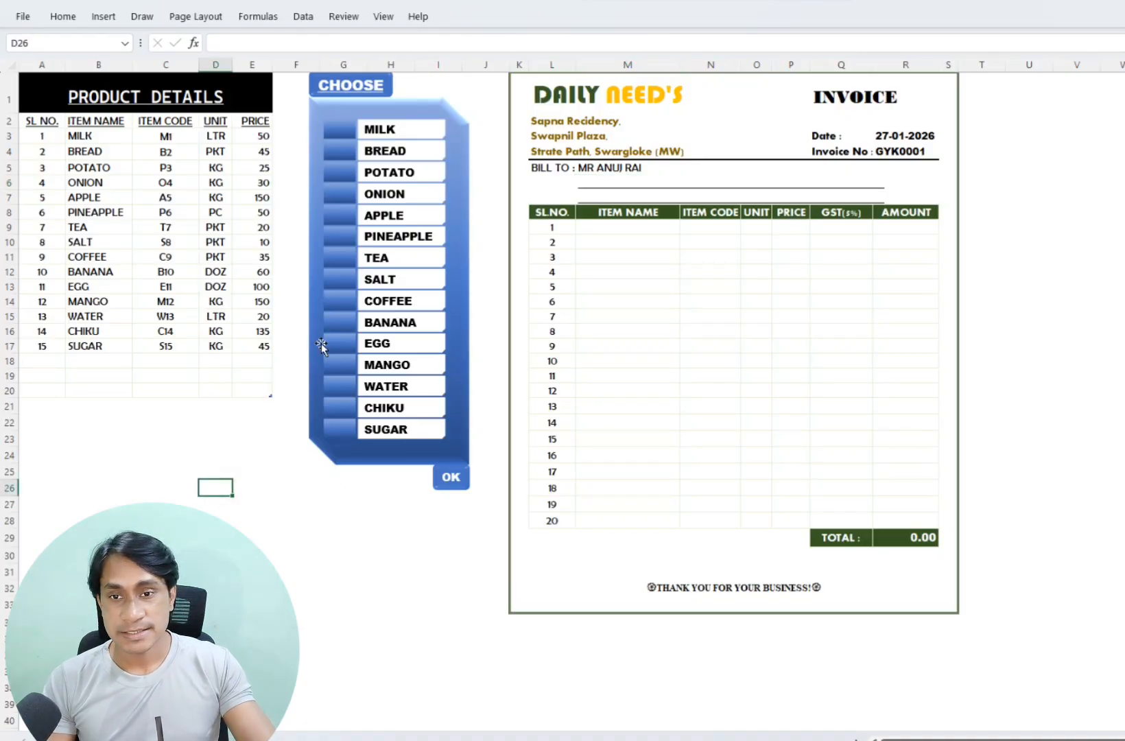
Step: Tick MILK, BREAD, POTATO and APPLE in the CHOOSE panel and confirm the selection to fill the invoice
left_click(340, 214)
left_click(340, 171)
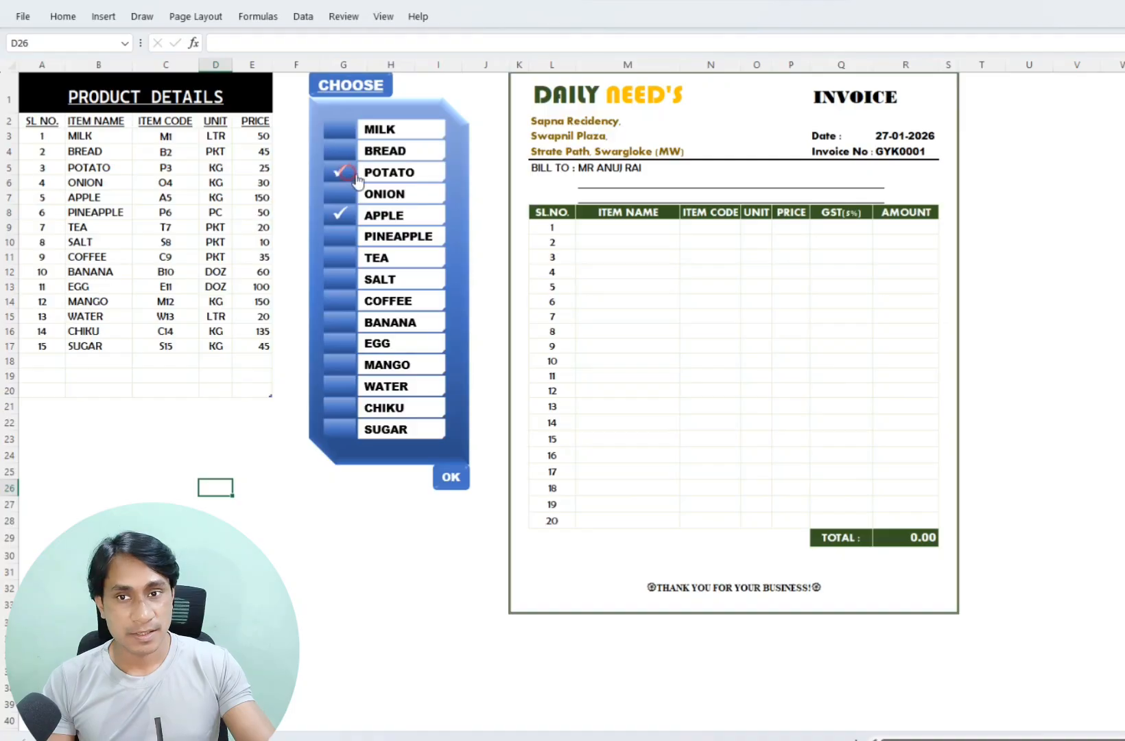
left_click(341, 150)
left_click(343, 132)
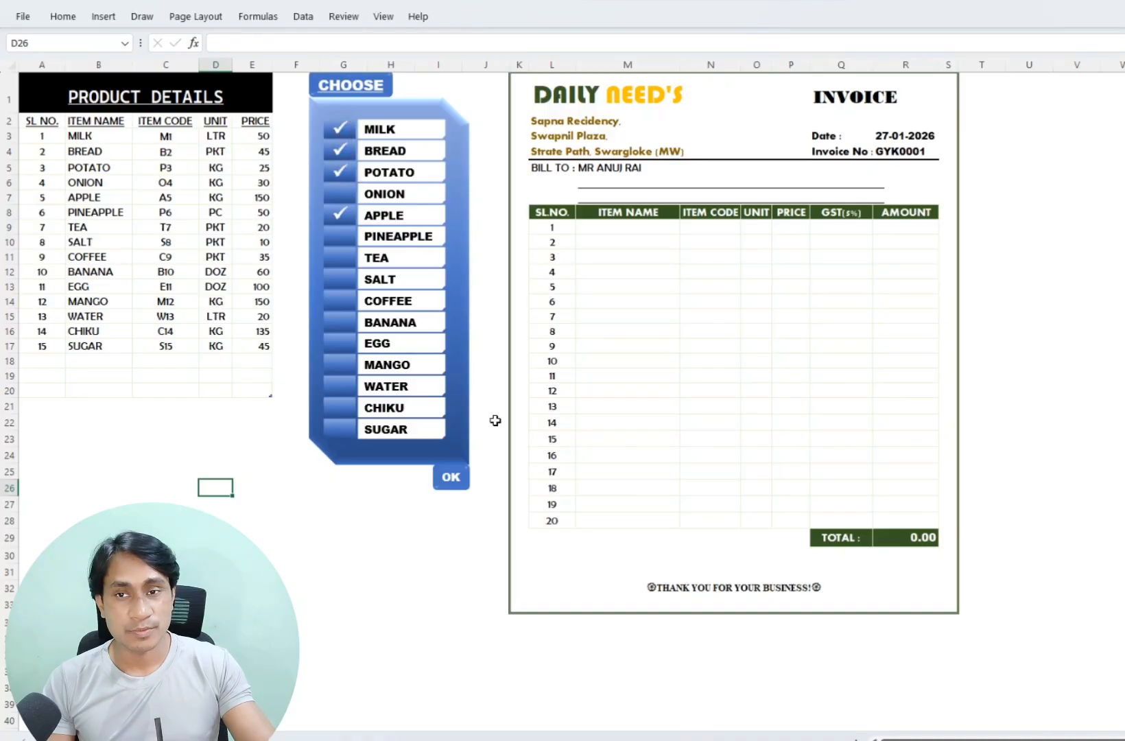
left_click(451, 476)
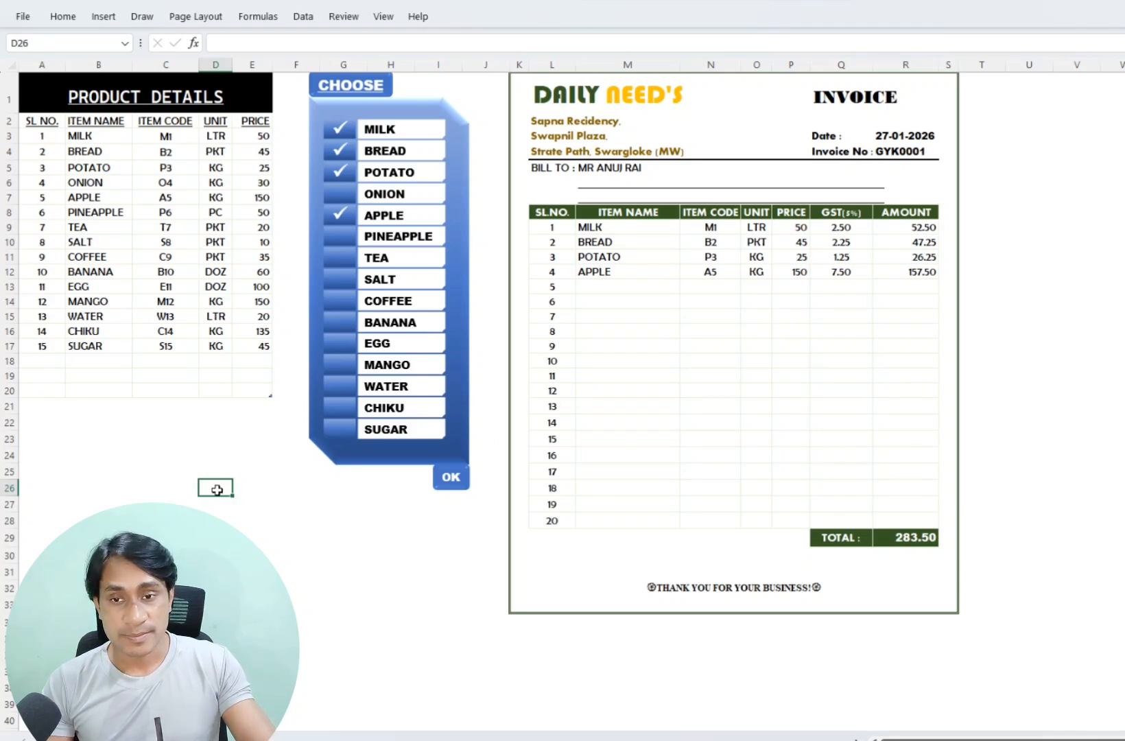
Step: Reset the invoice by clearing the customer name, the ticked products and the item lines
key("ctrl+r")
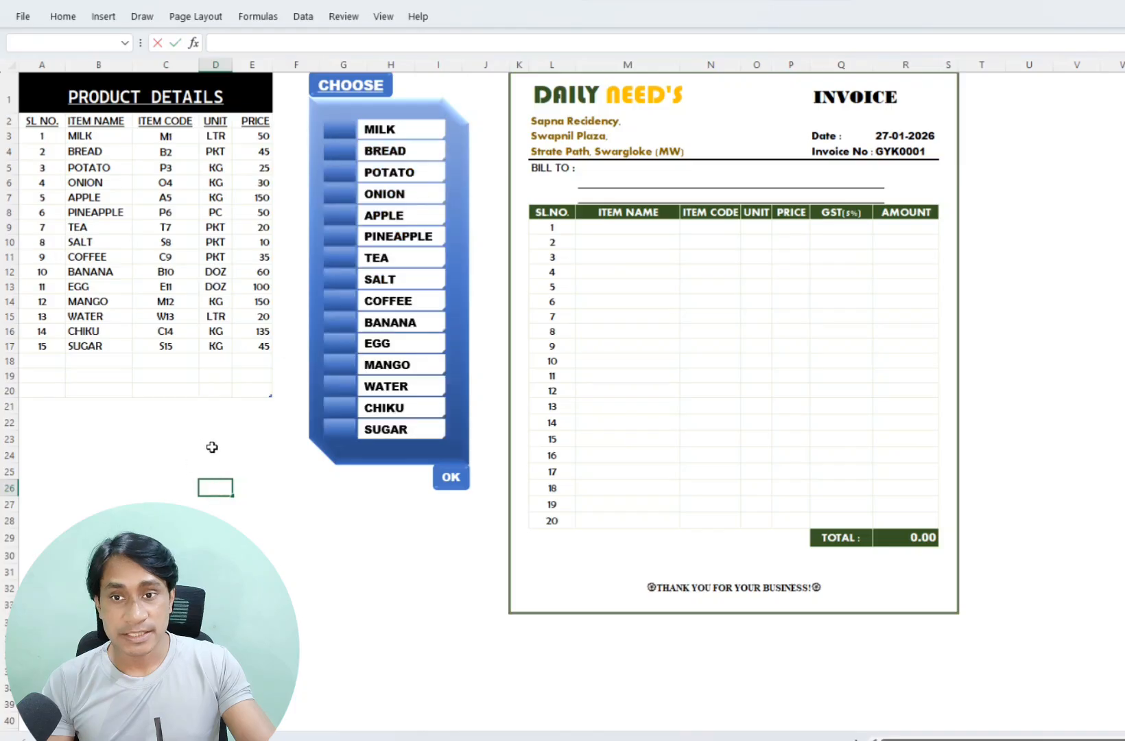
left_click(210, 445)
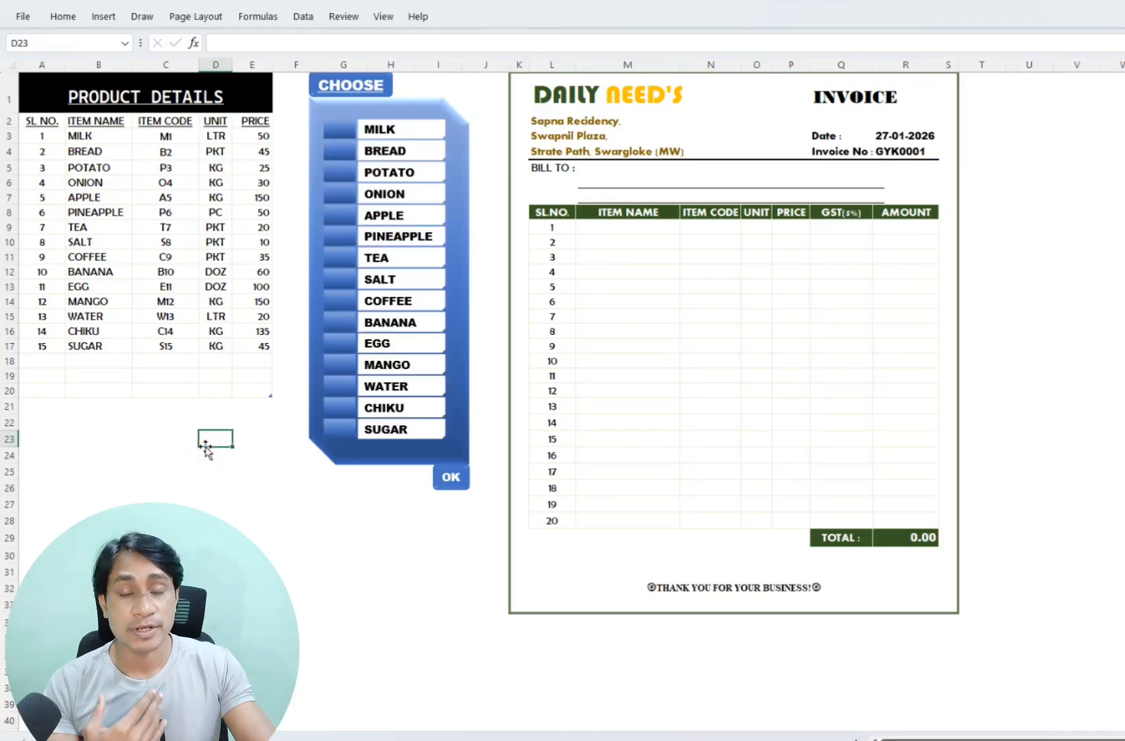
left_click(104, 440)
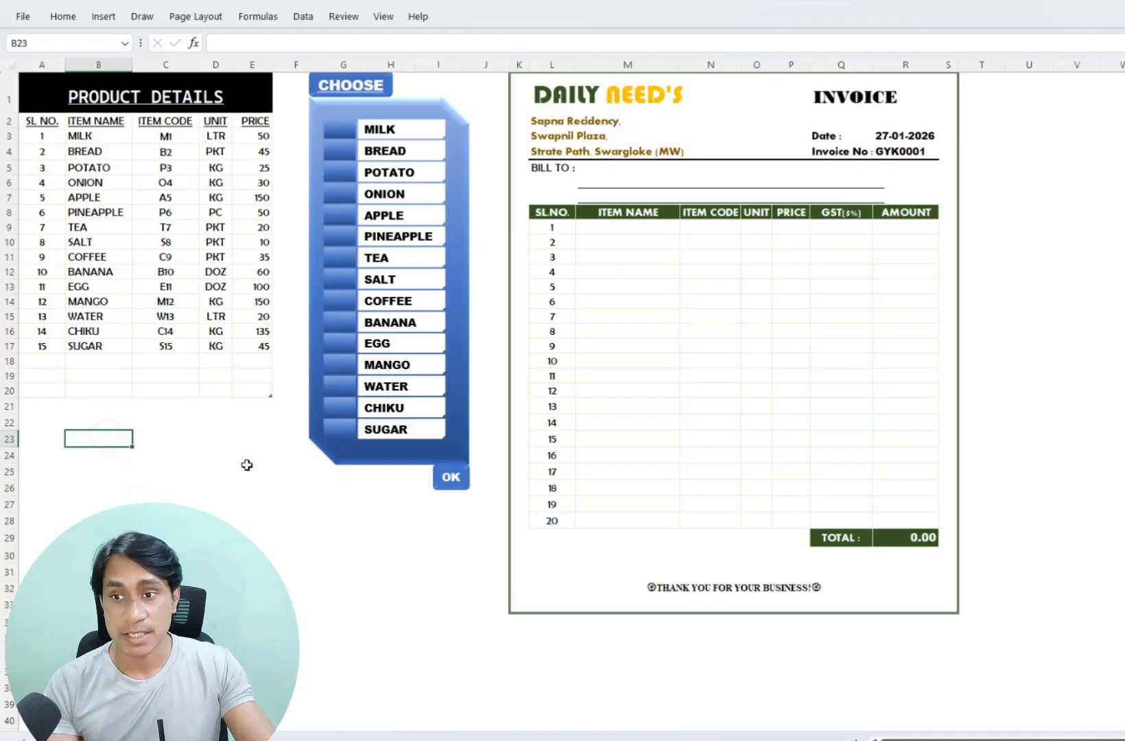
left_click(167, 470)
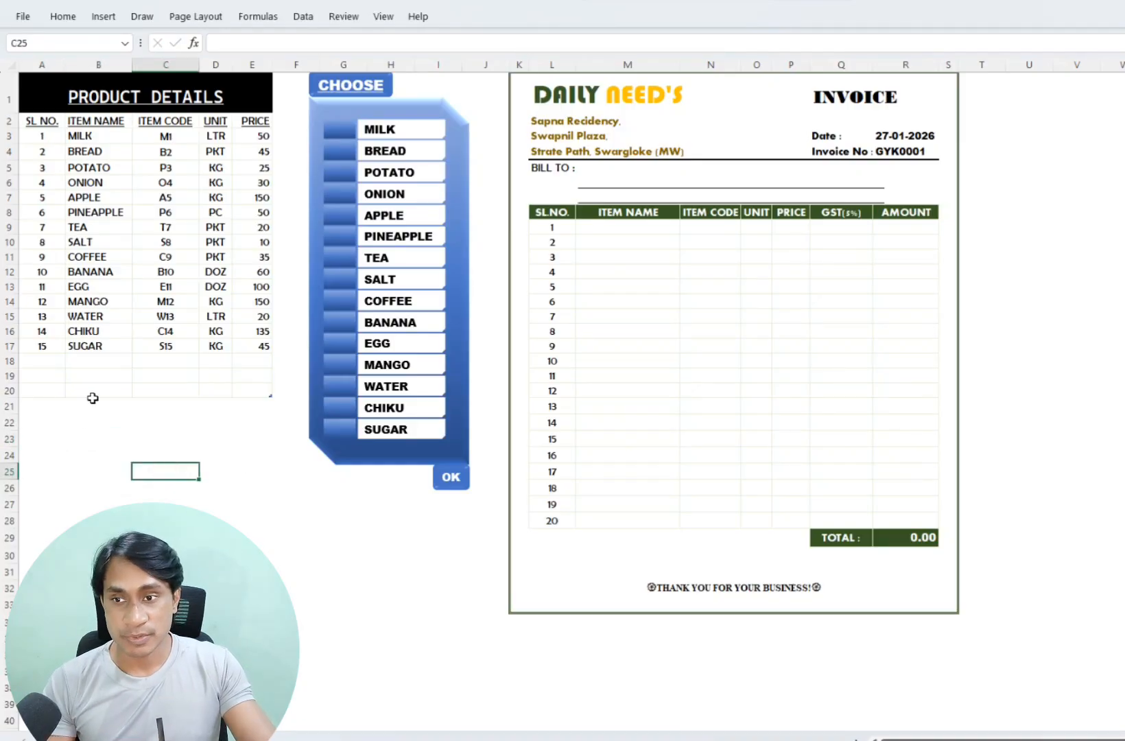
Step: Delete SUGAR's name, code, unit and price from the PRODUCT DETAILS table and refresh the CHOOSE panel
left_click_drag(75, 346, 243, 347)
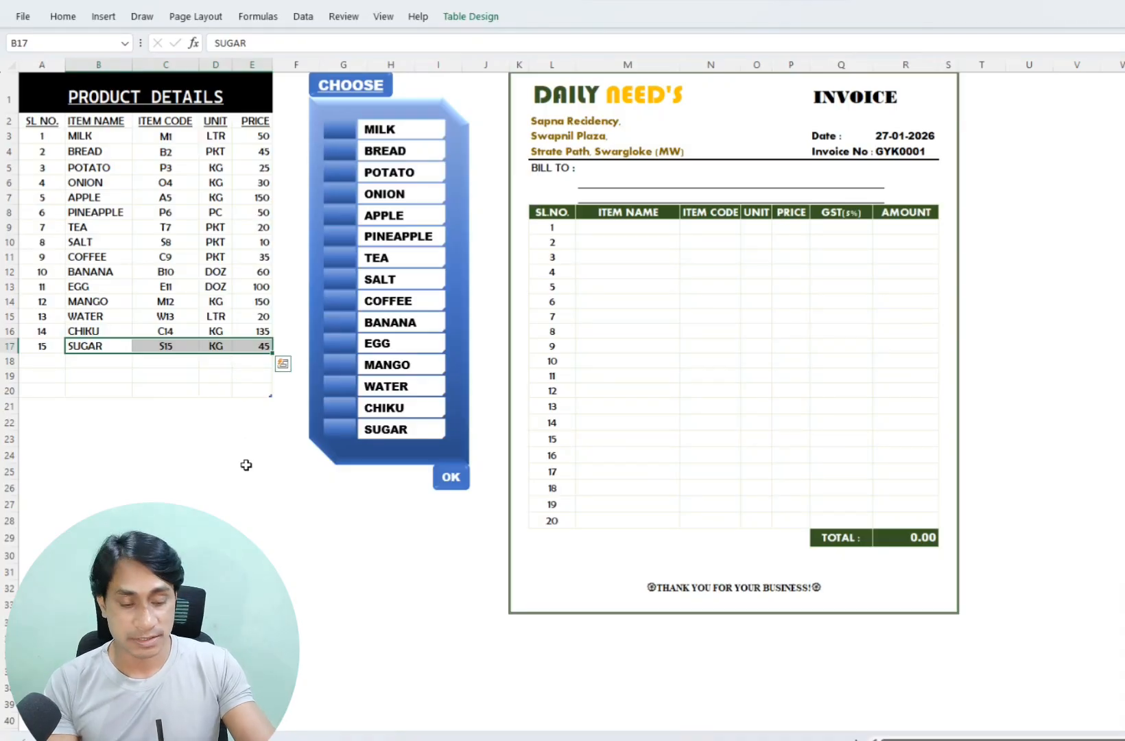
key("Delete")
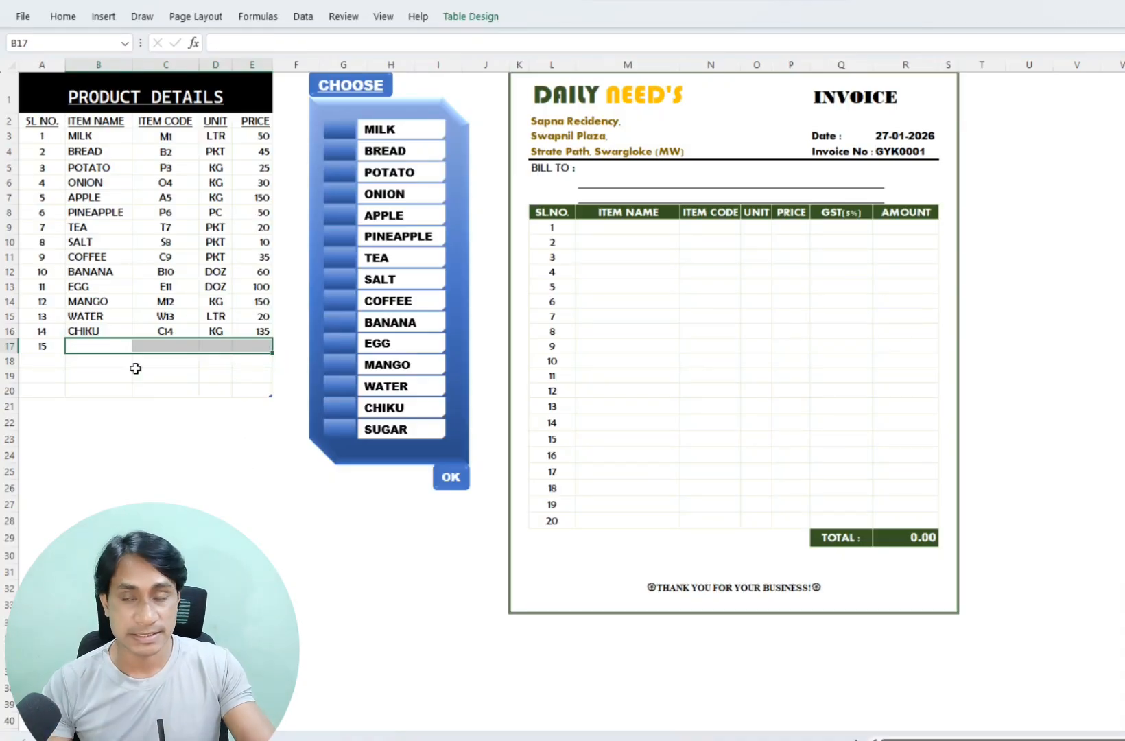
left_click(97, 135)
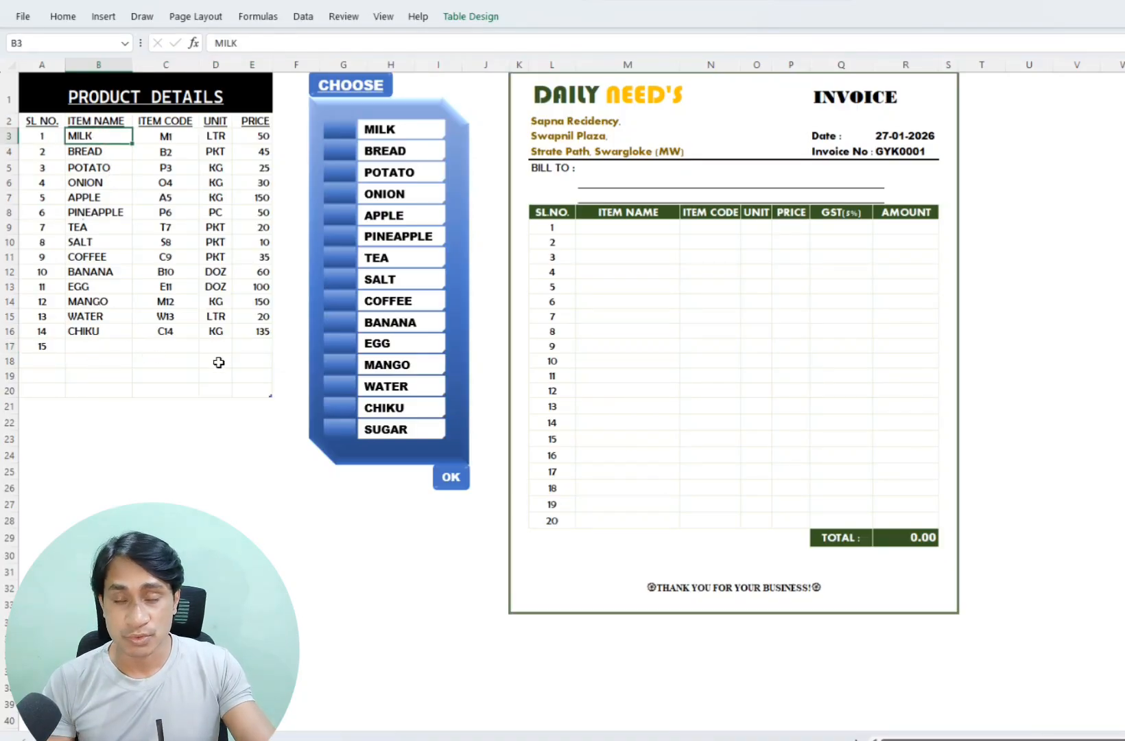
double_click(173, 471)
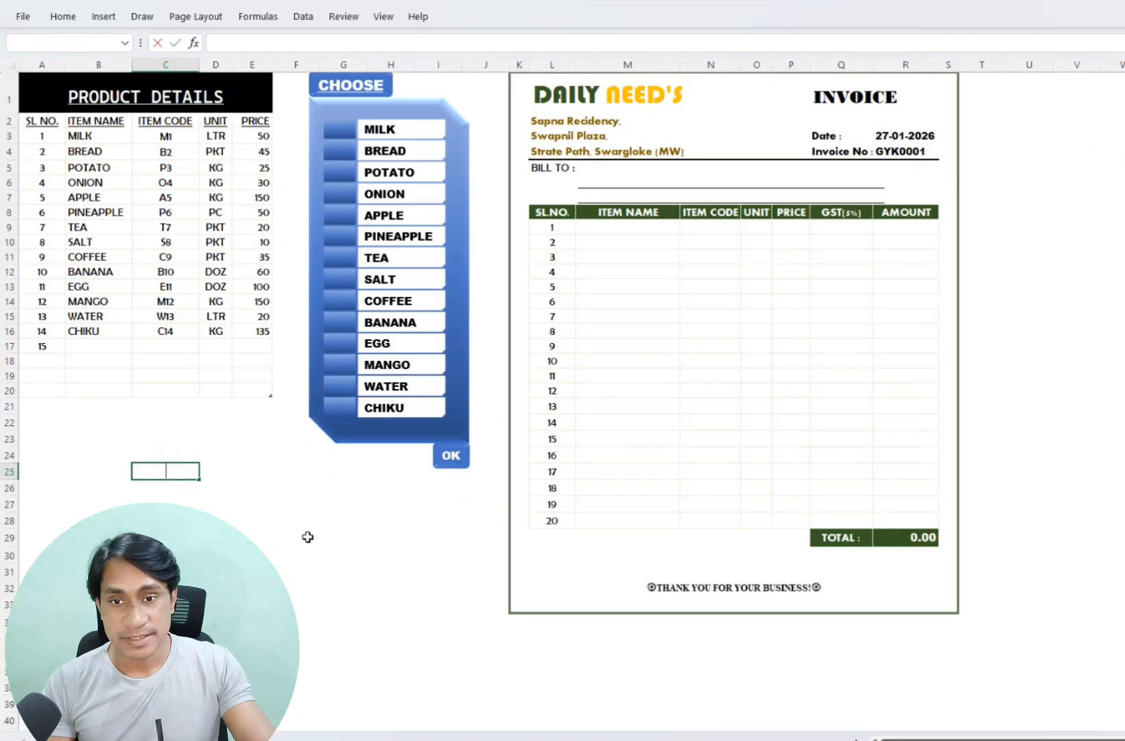
left_click(330, 506)
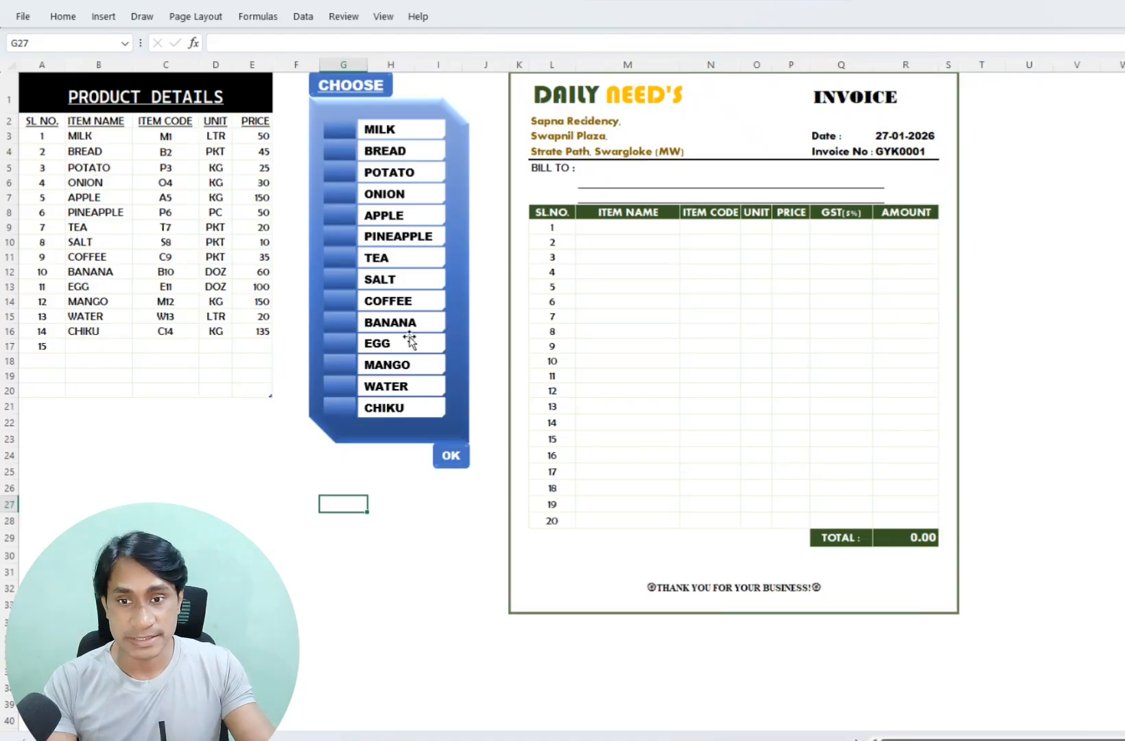
Step: Add BUTTER as product 15 with item code B15, unit KG and price 140, and refresh the CHOOSE panel
left_click(86, 349)
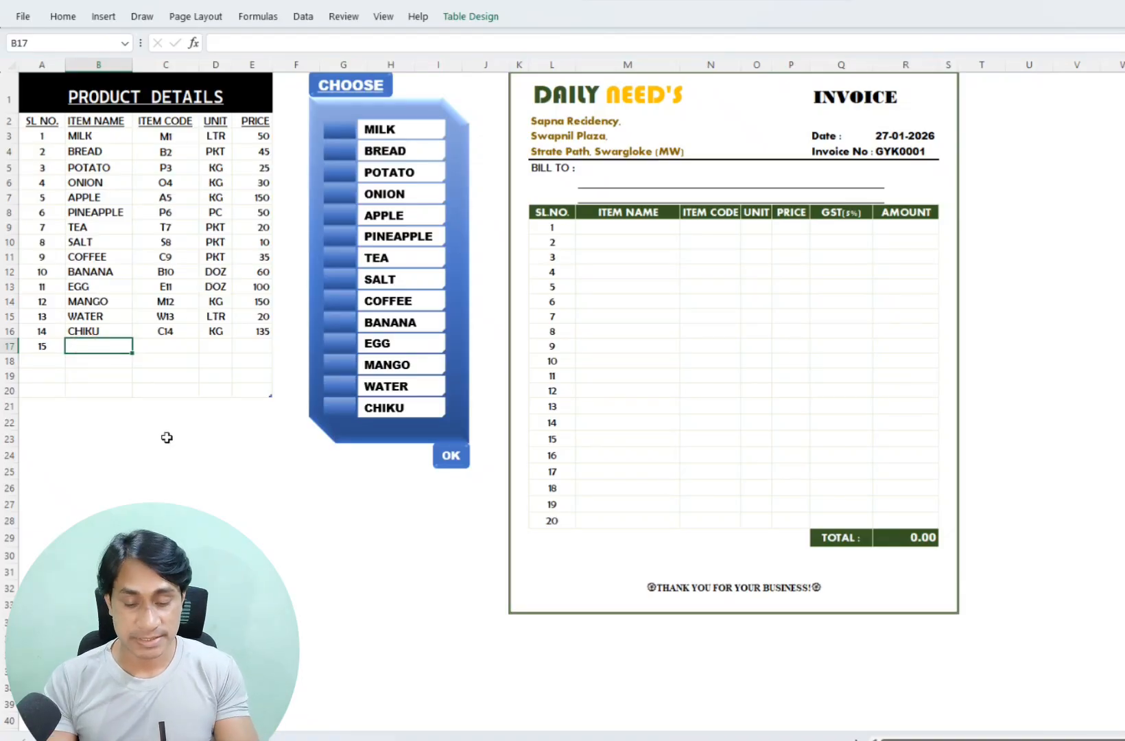
type("BUTTER")
key("Tab")
type("B")
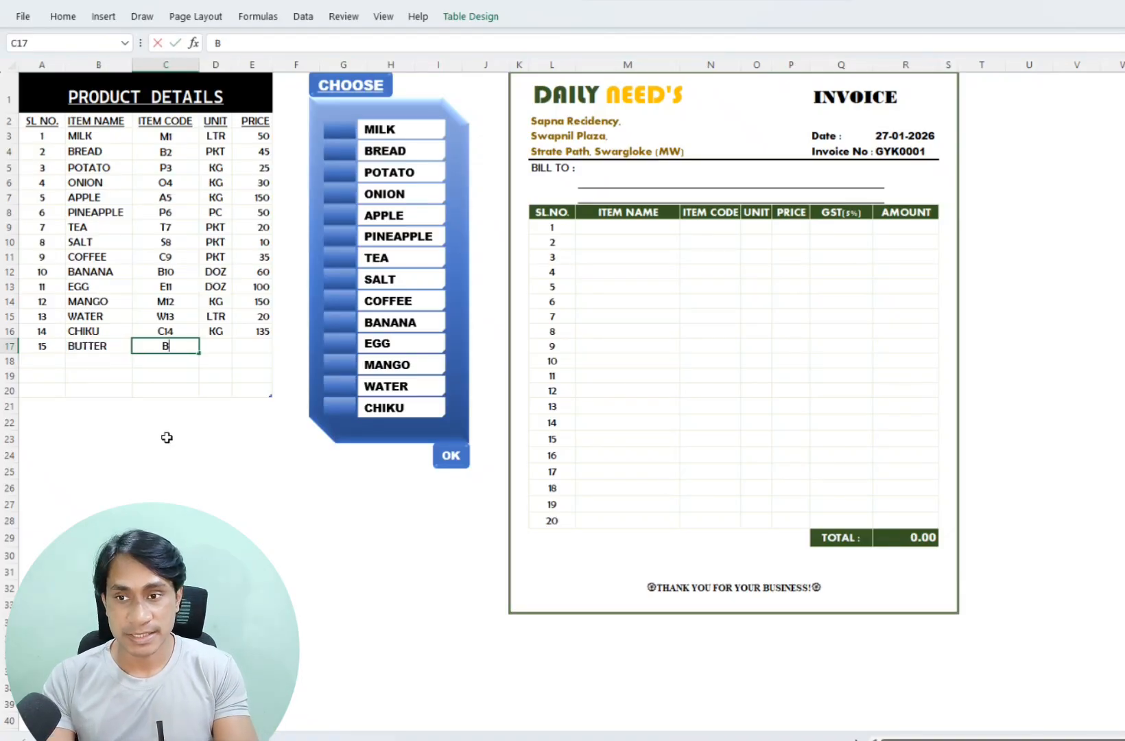
type("10")
key("Tab")
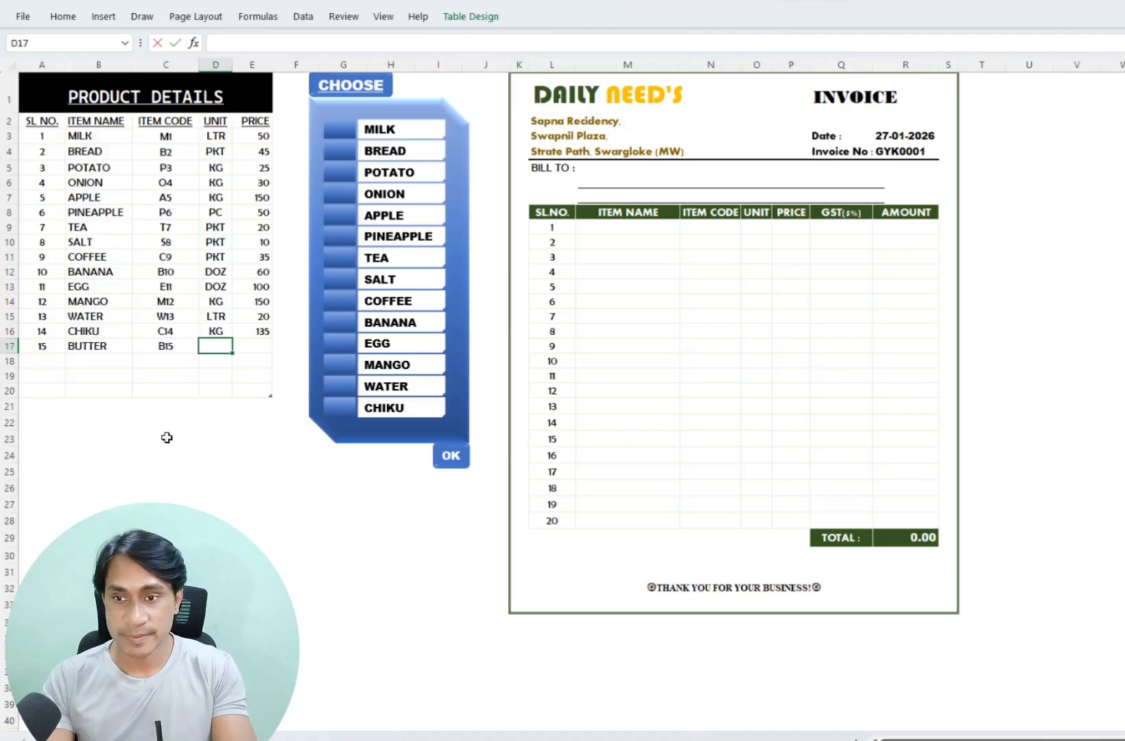
type("KG")
key("Tab")
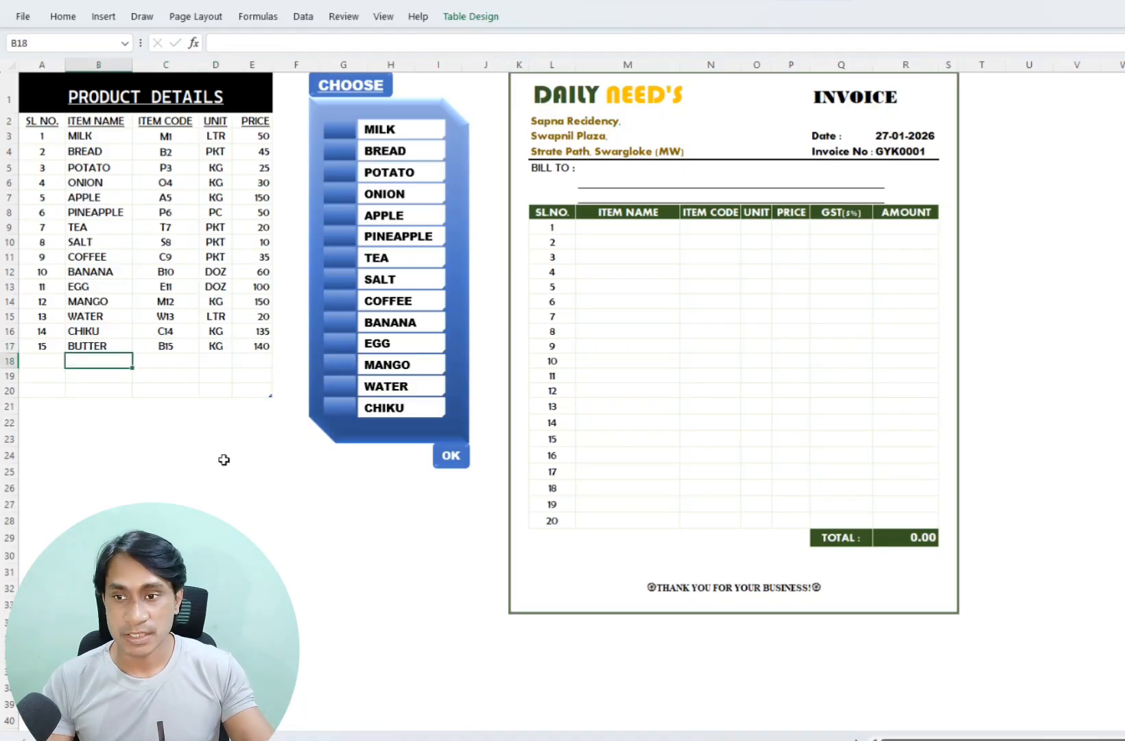
left_click(218, 455)
left_click(238, 523)
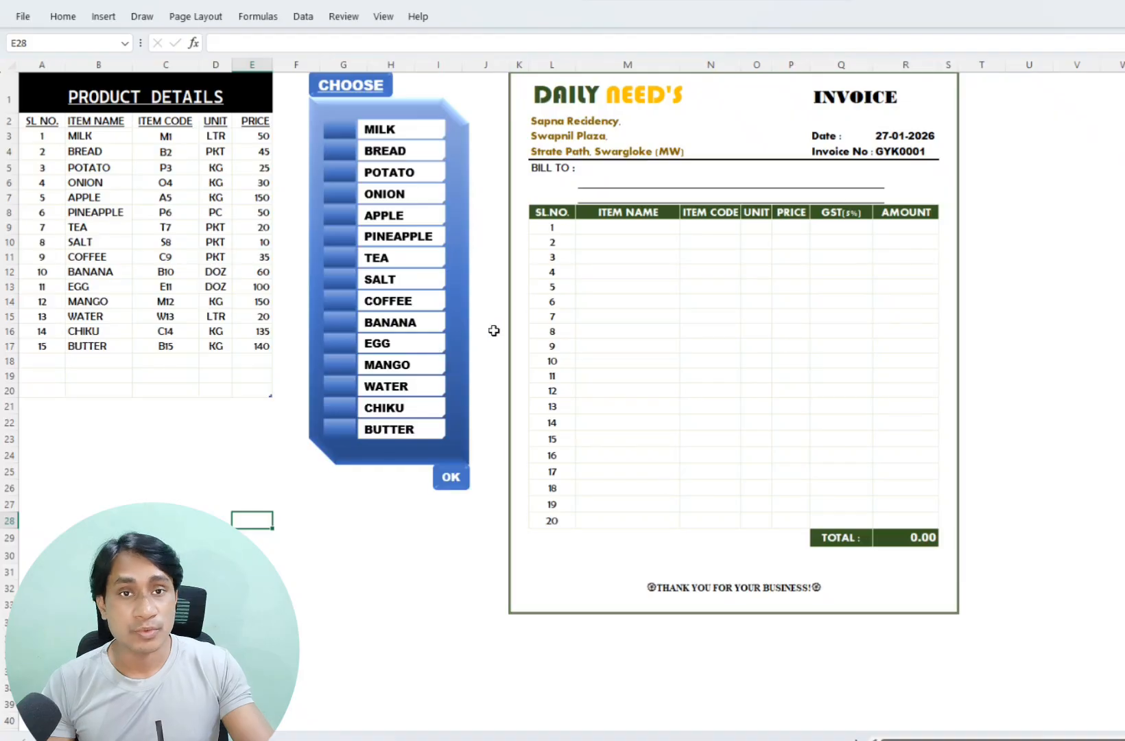
Step: Tick BUTTER, WATER, MANGO and BANANA in the CHOOSE panel and confirm the selection to fill the invoice
left_click(337, 431)
left_click(339, 384)
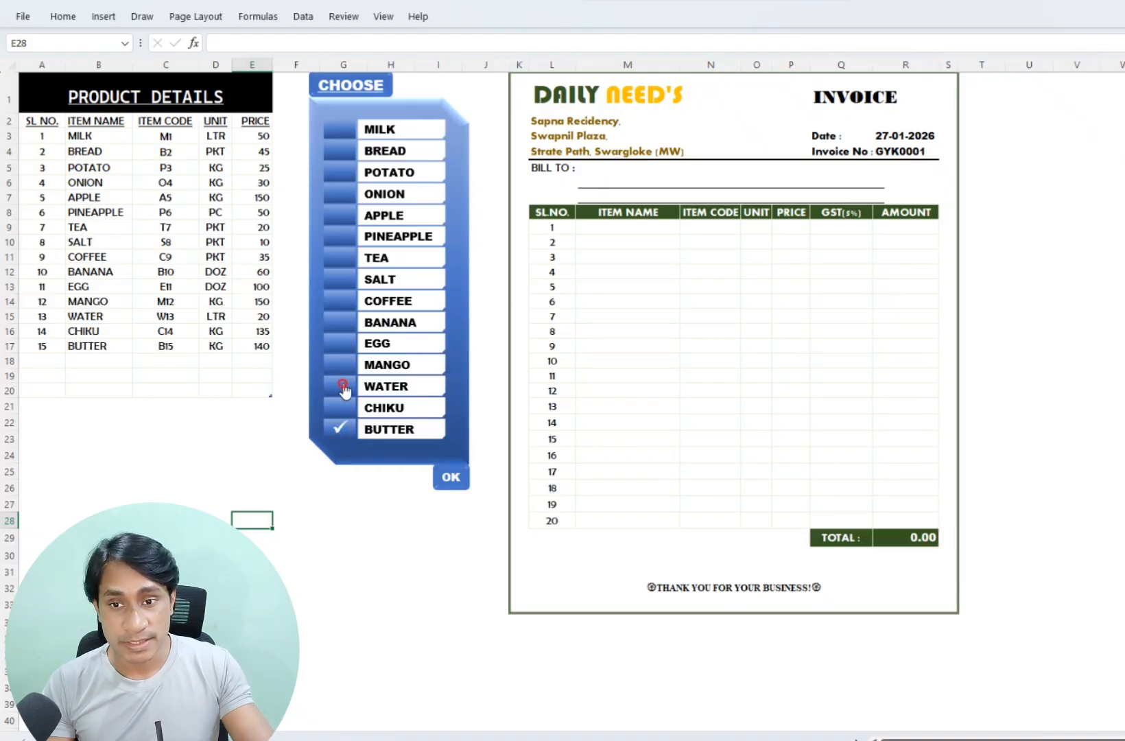
left_click(339, 364)
left_click(340, 321)
left_click(454, 480)
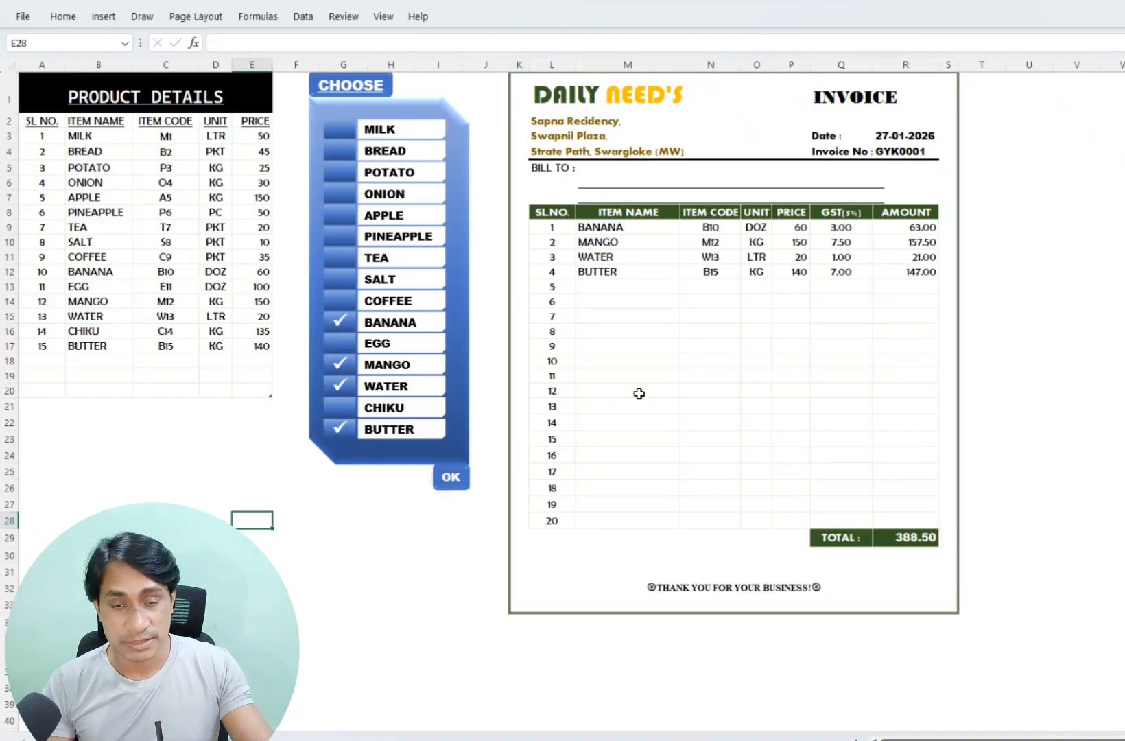
Step: Compare BUTTER's invoice line and item code with its row in the PRODUCT DETAILS table
left_click(594, 275)
left_click(701, 269)
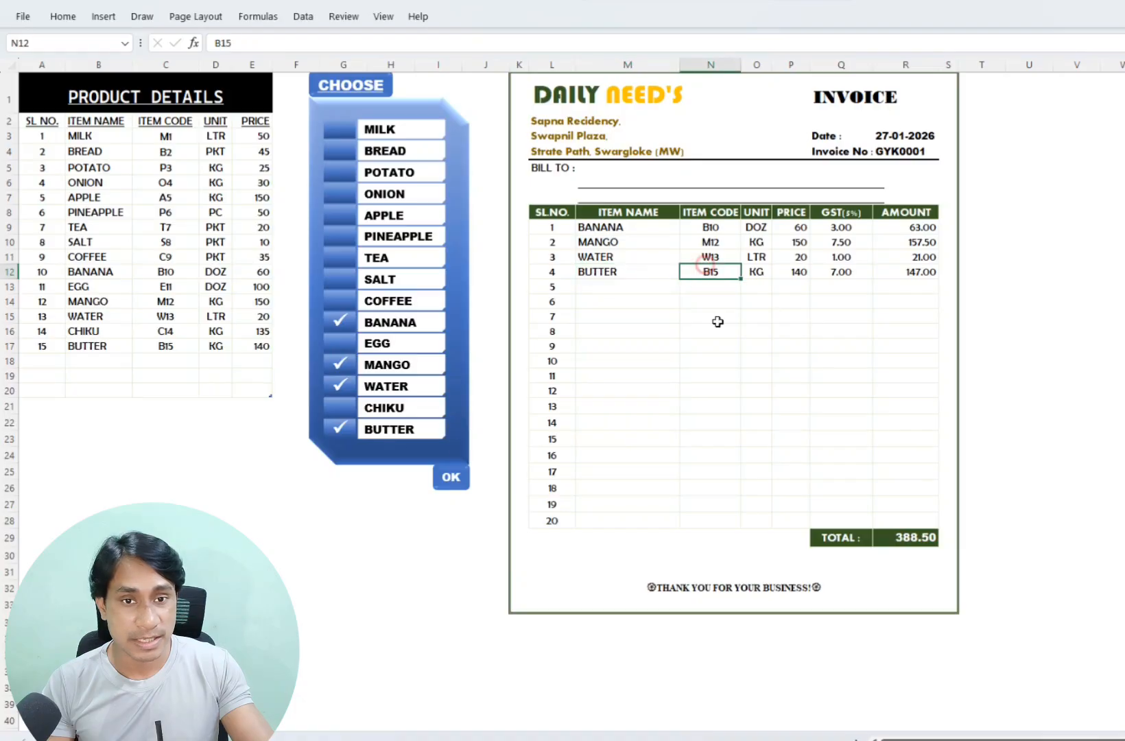
left_click(383, 485)
left_click(211, 462)
left_click(147, 347)
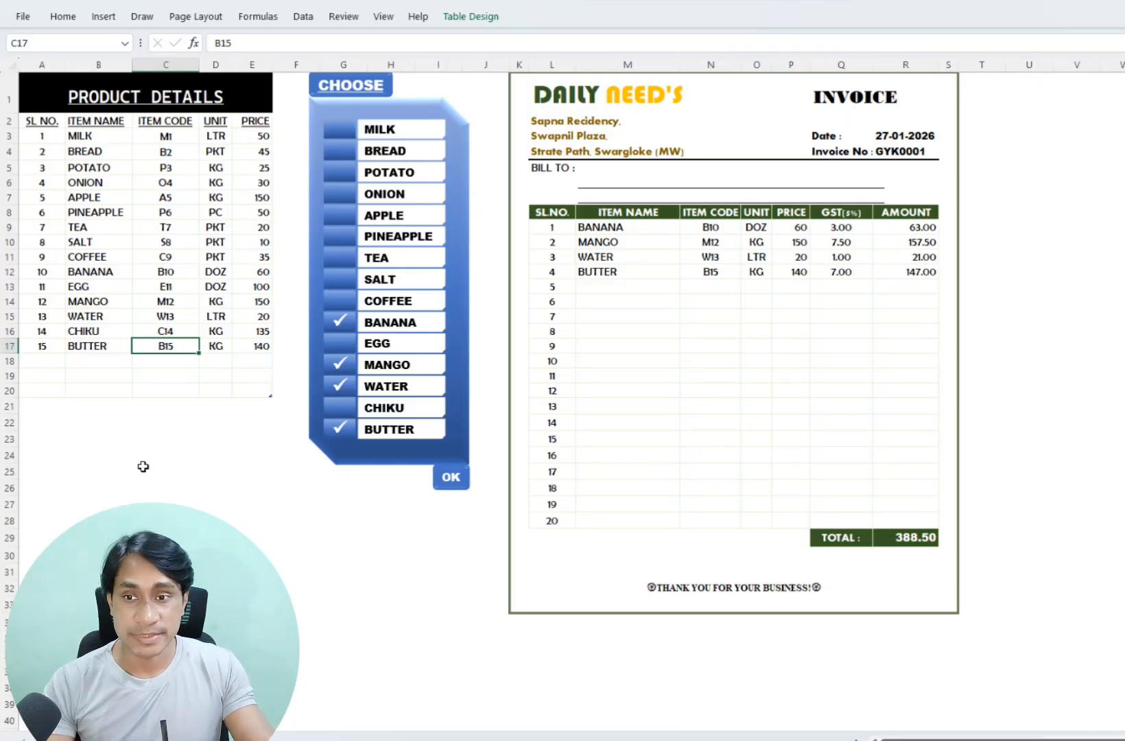
left_click(129, 434)
left_click(81, 359)
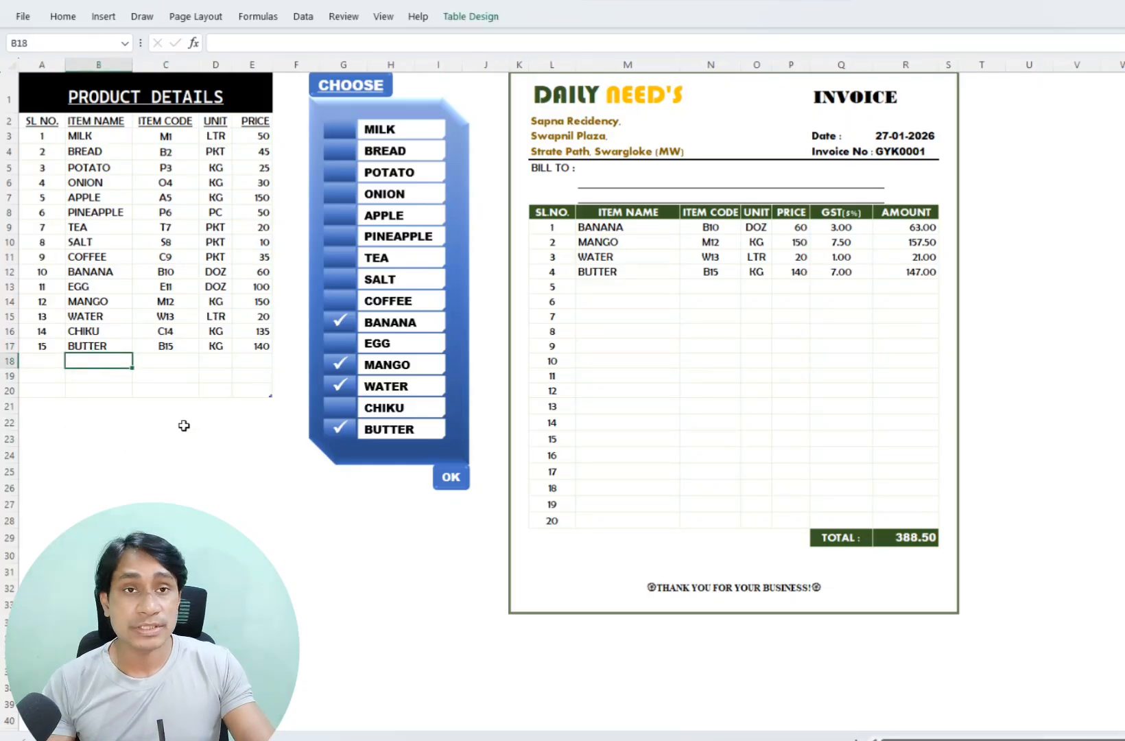
left_click(92, 347)
left_click(96, 330)
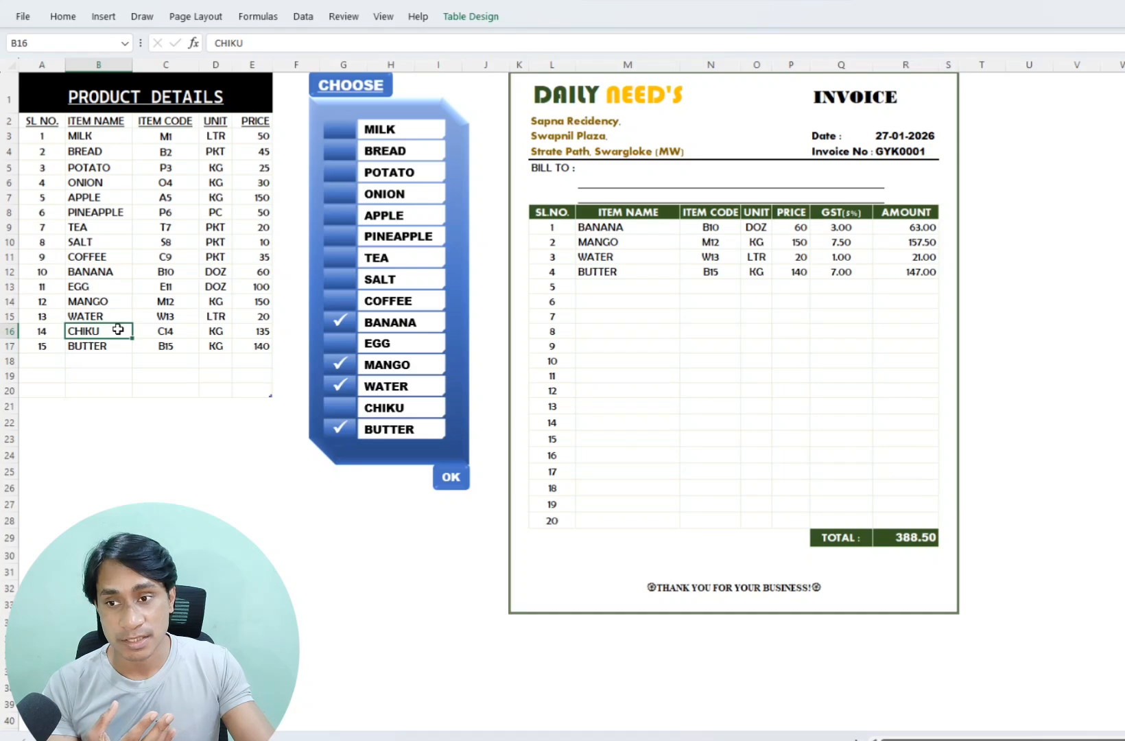
left_click(88, 347)
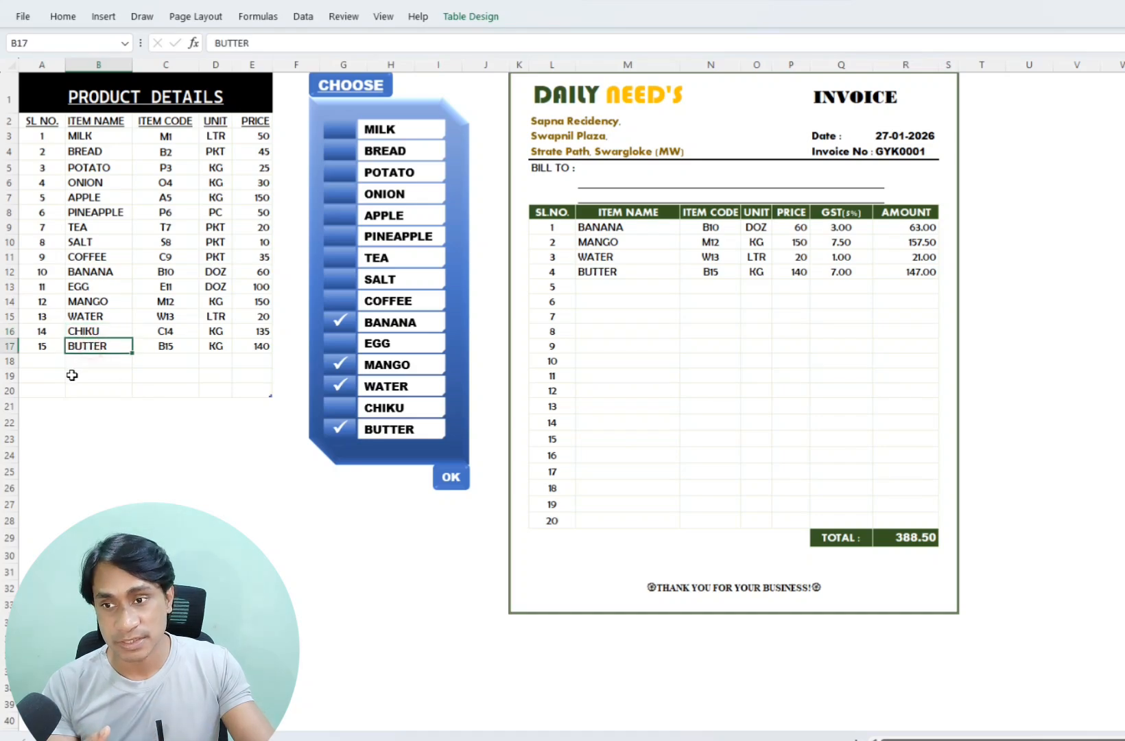
Step: Add SOYA as product 16 with item code S16 in the PRODUCT DETAILS table
left_click(74, 360)
left_click(50, 361)
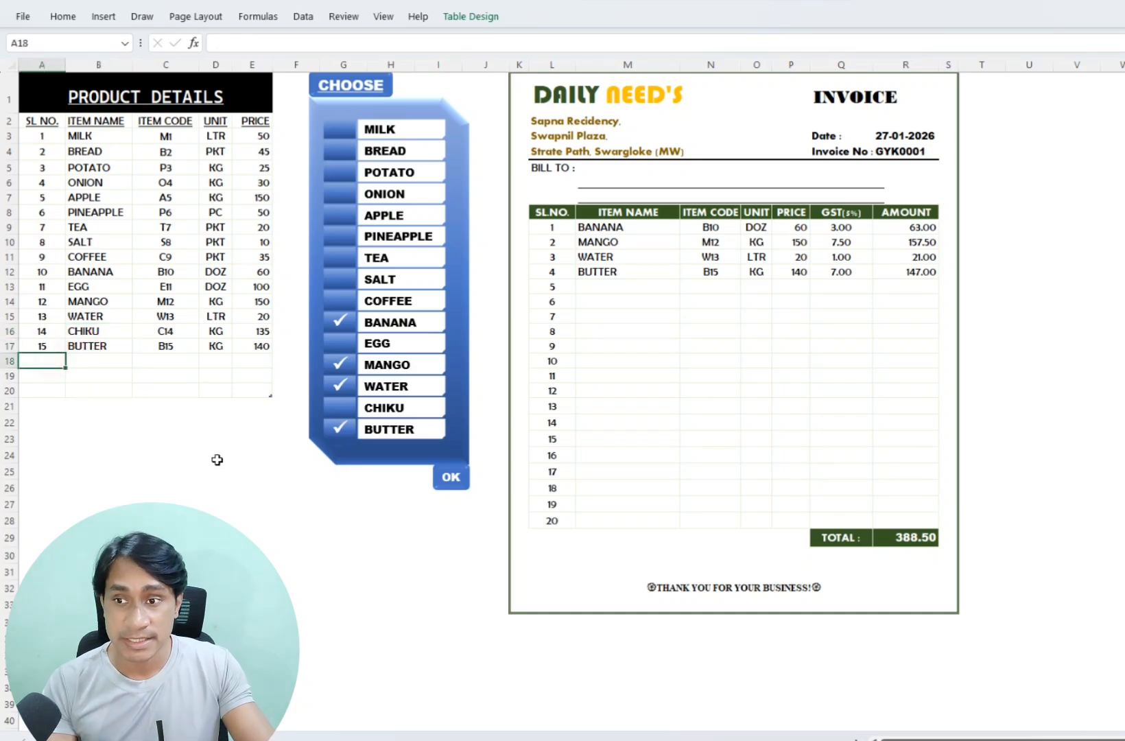
type("16")
key("Tab")
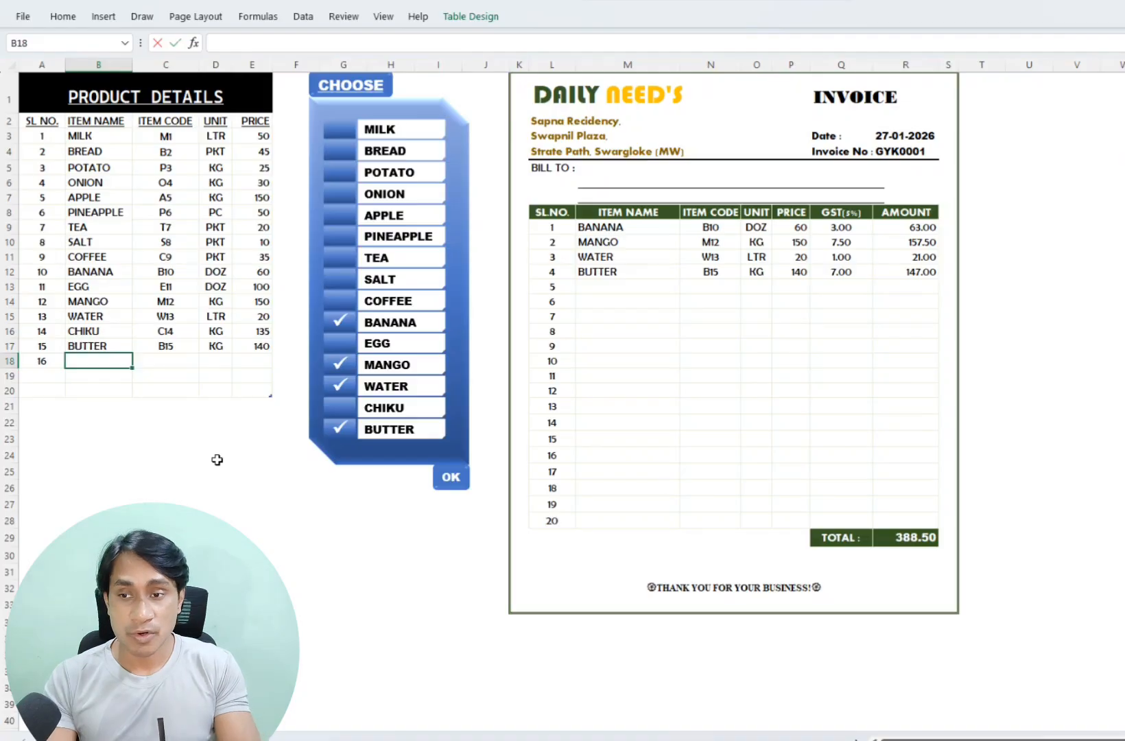
key("Tab")
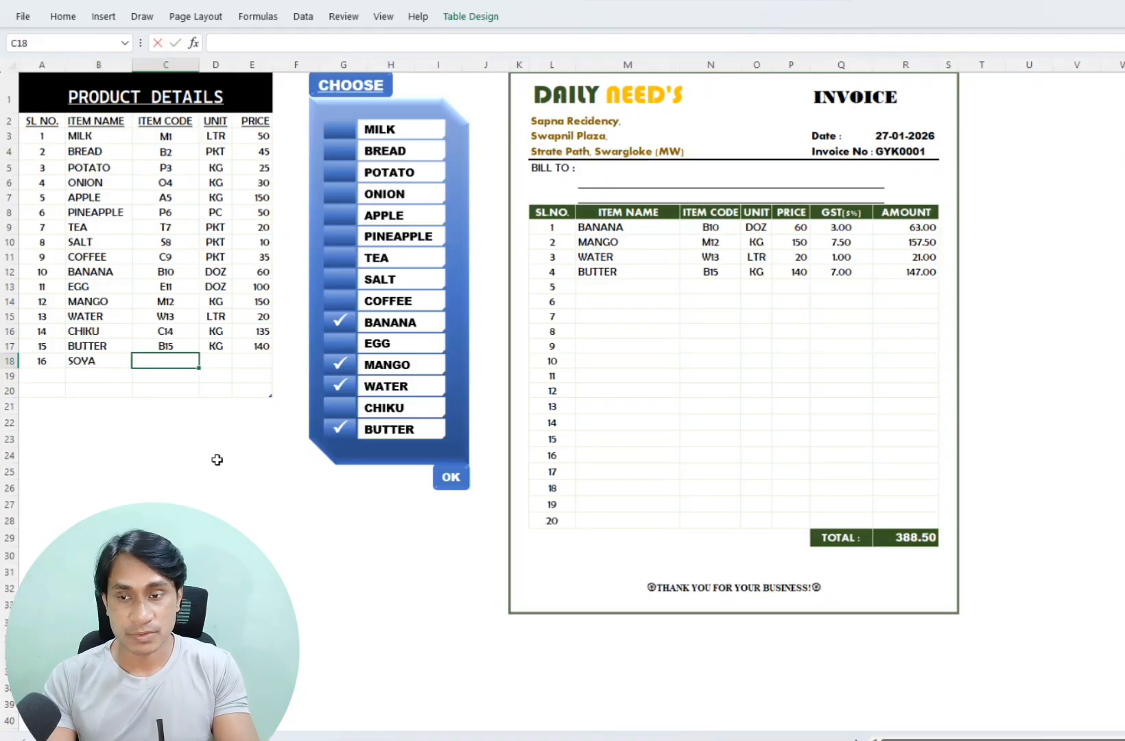
type("S1")
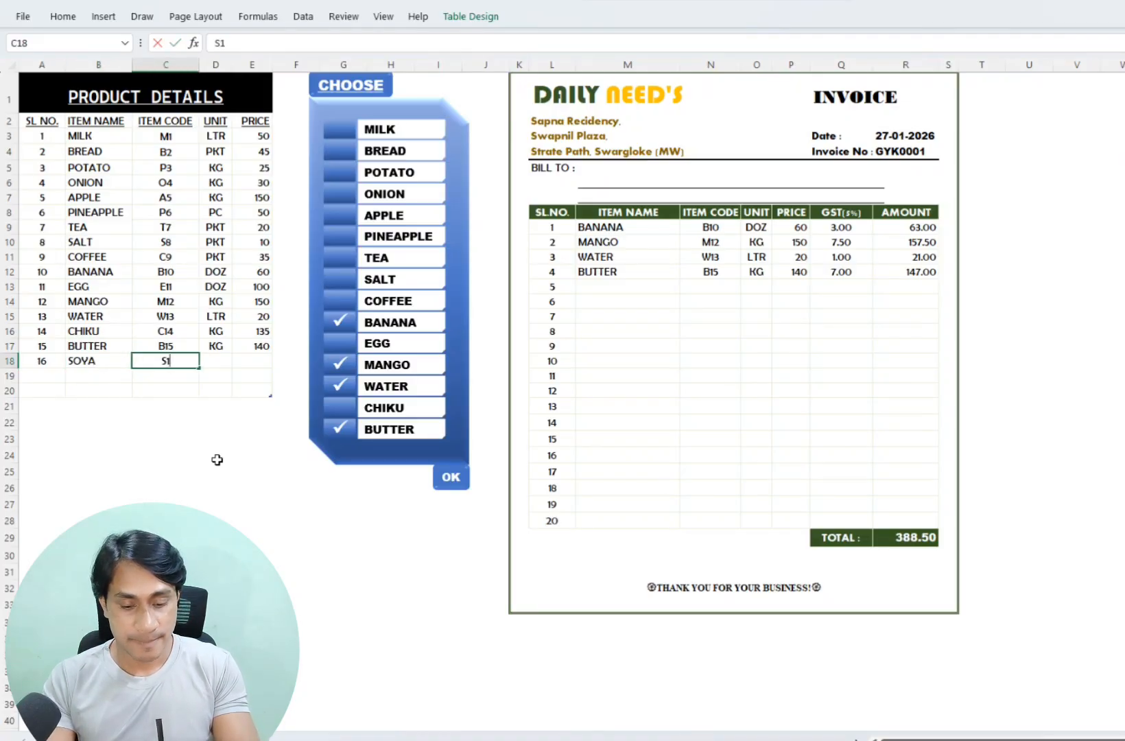
type("6")
key("Tab")
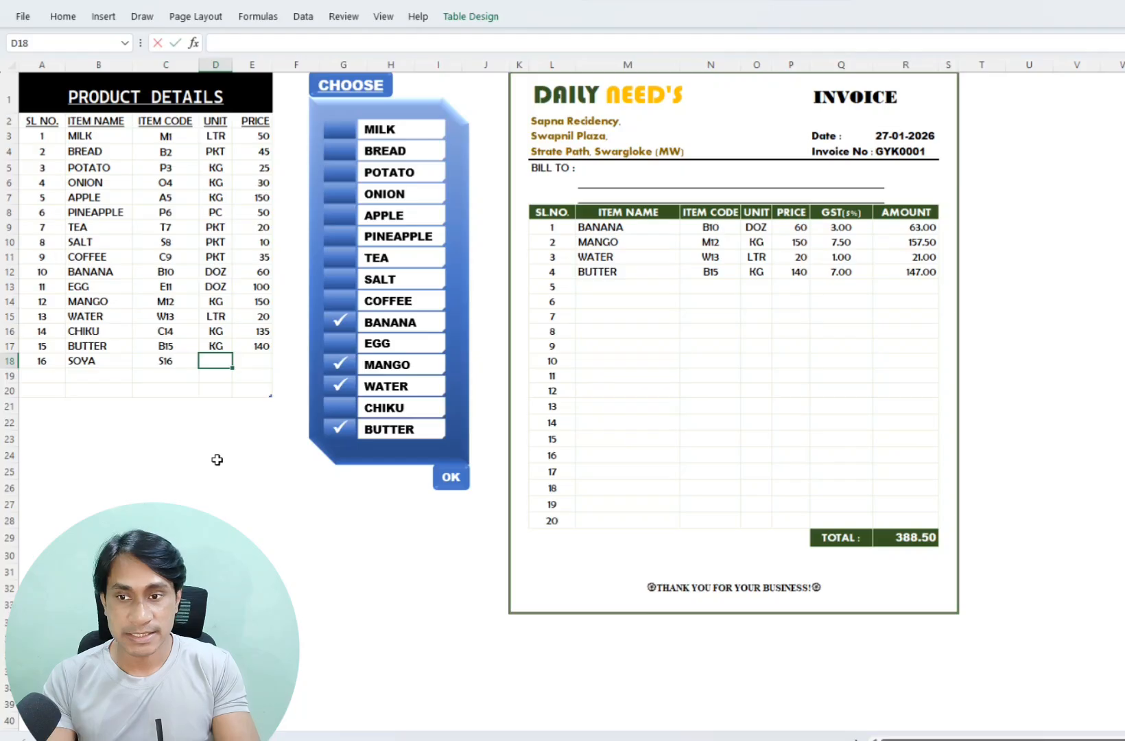
Step: Set SOYA's unit to PKT and price to 20, and refresh the CHOOSE panel
type("PDT")
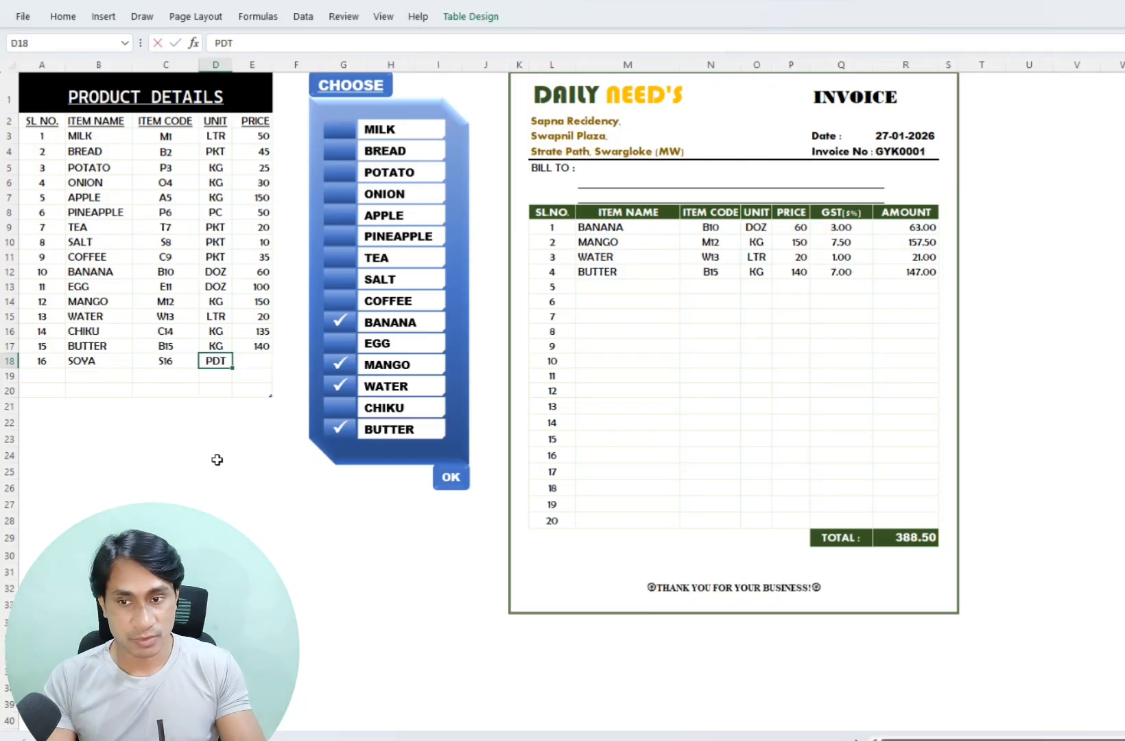
key("BackSpace")
key("BackSpace")
type("KT")
key("Tab")
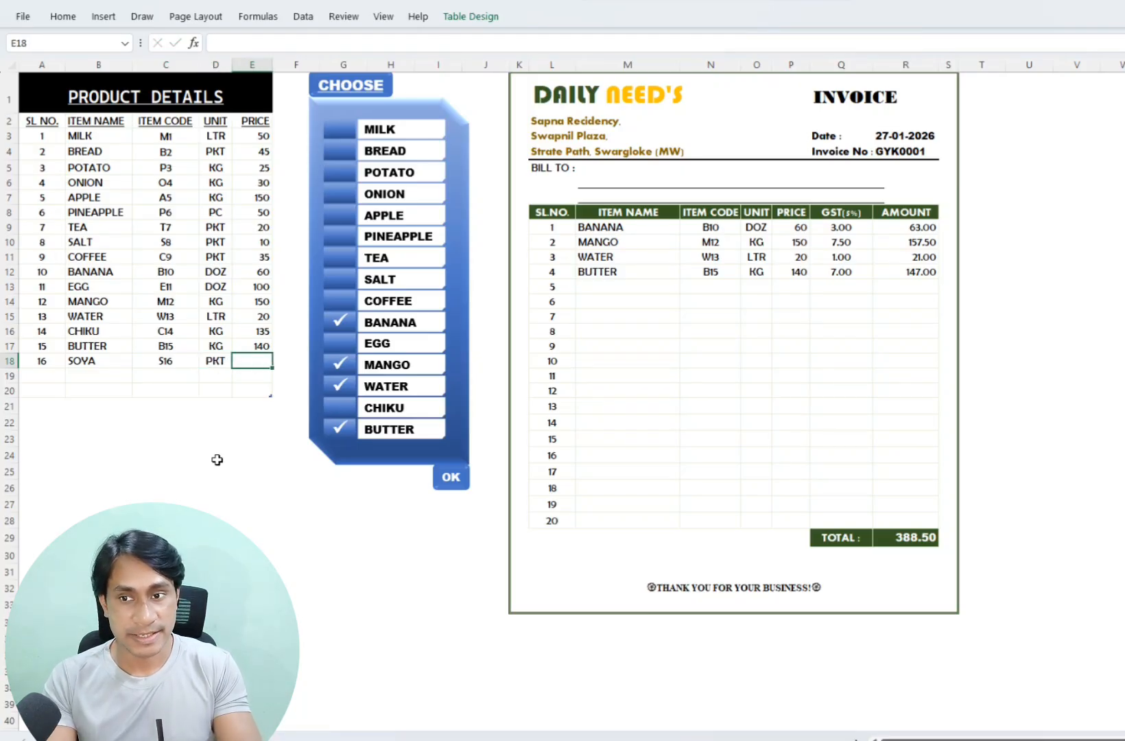
type("20")
key("Return")
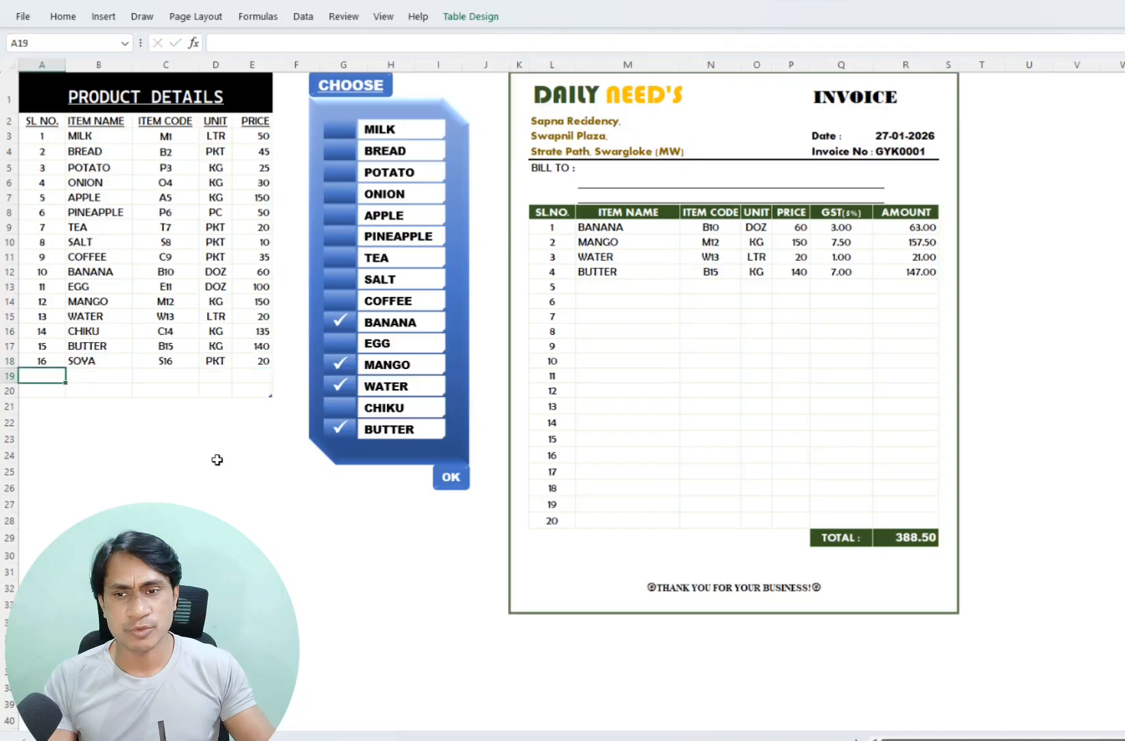
left_click(216, 471)
left_click(253, 538)
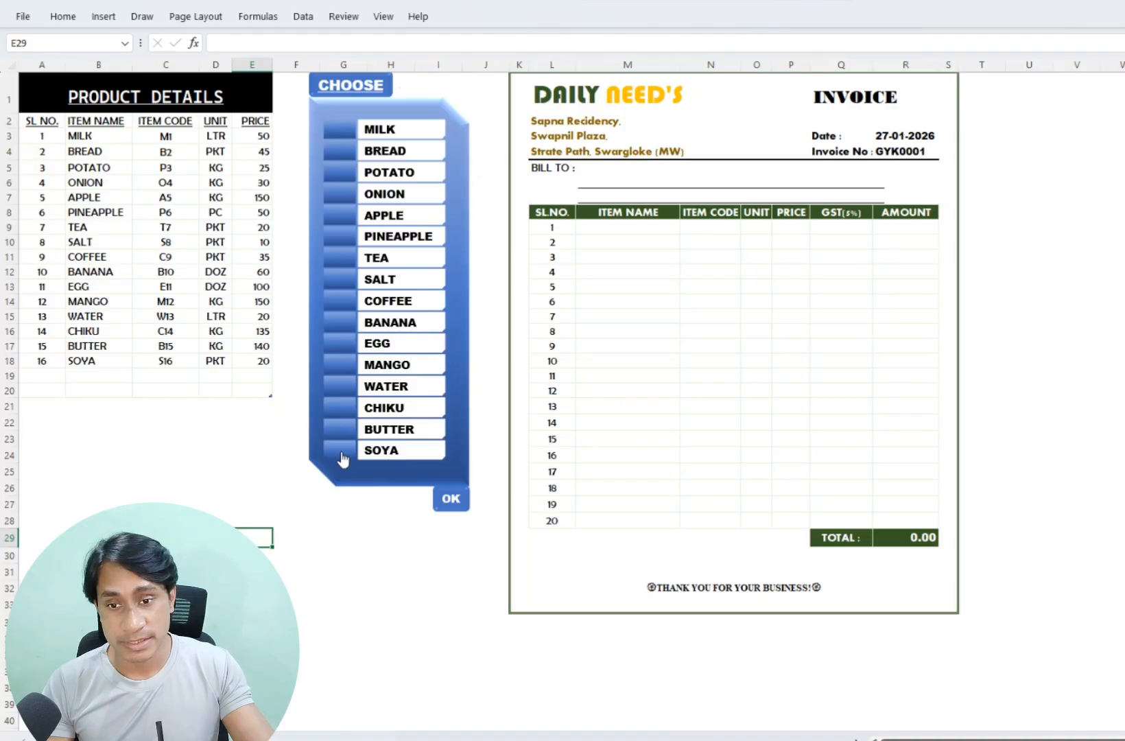
Step: Tick SOYA, WATER, EGG, COFFEE and TEA in the CHOOSE panel and confirm the selection to fill the invoice
left_click(386, 454)
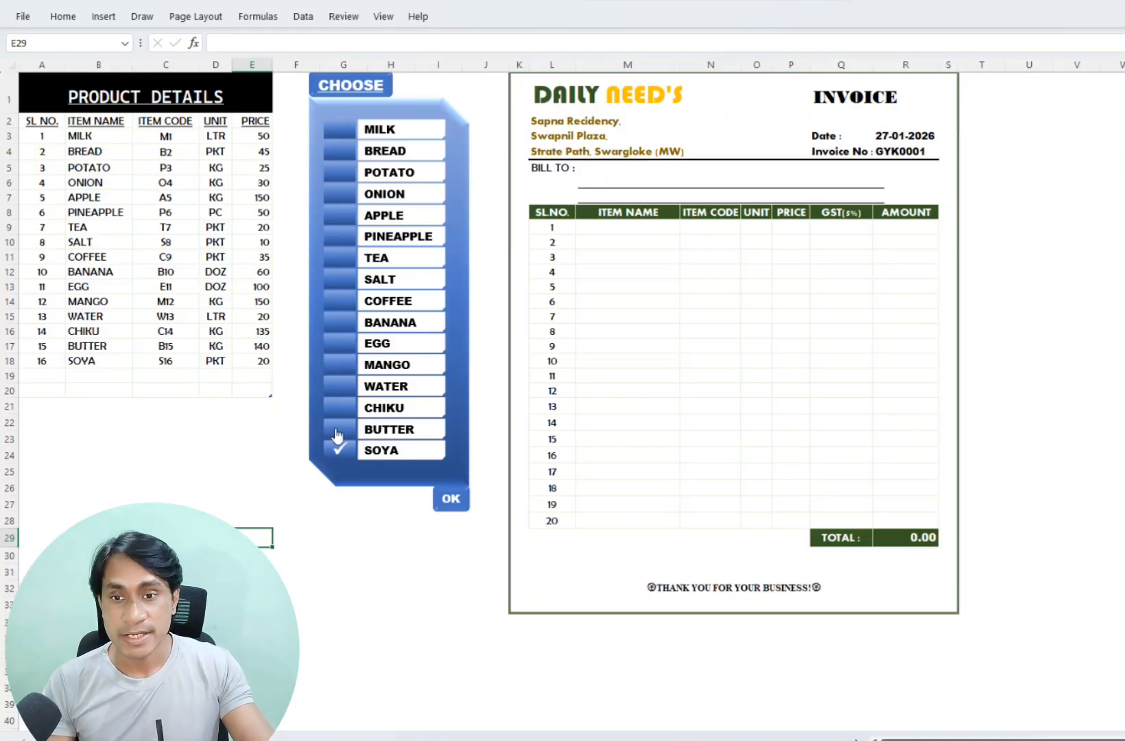
left_click(341, 387)
left_click(339, 343)
left_click(338, 299)
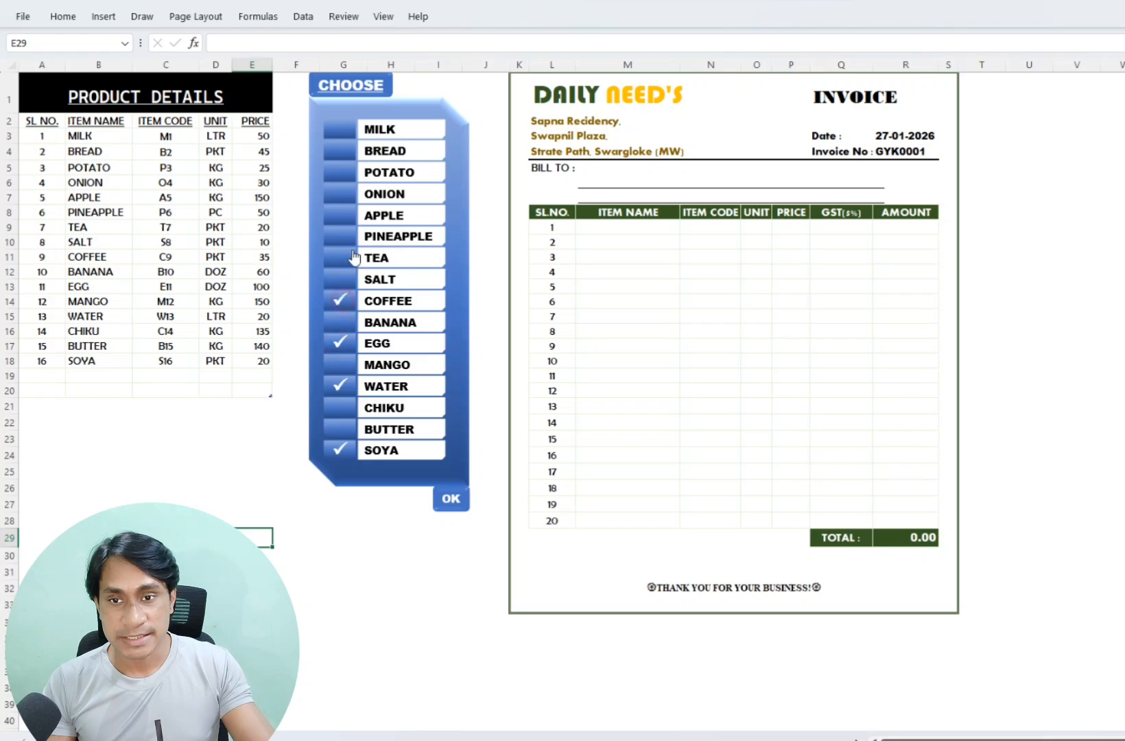
left_click(341, 257)
left_click(454, 499)
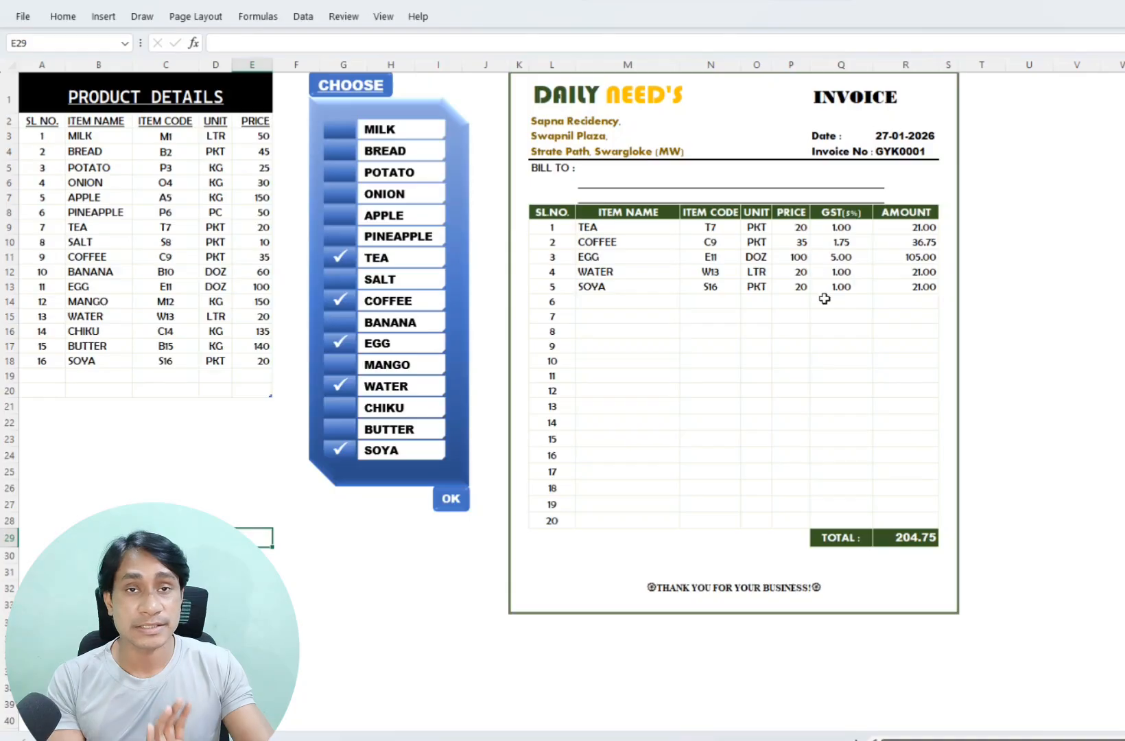
Step: Enter the customer's title and full name in the invoice's BILL TO field
left_click(601, 177)
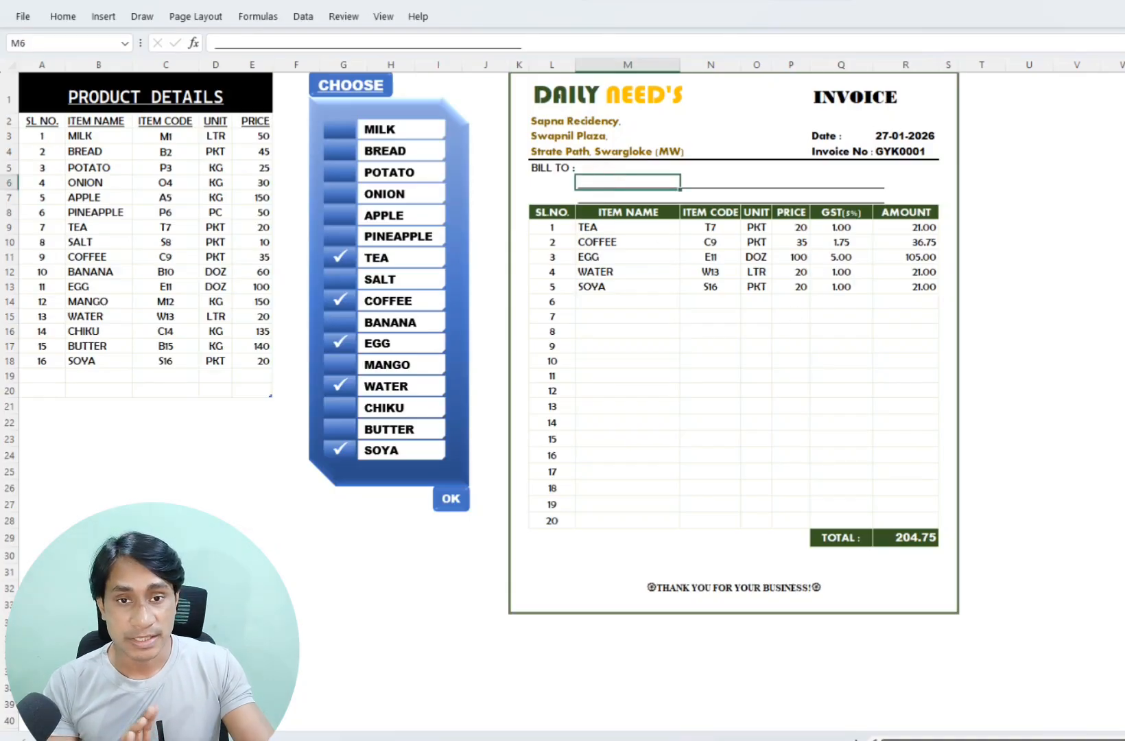
key("Up")
type("MR")
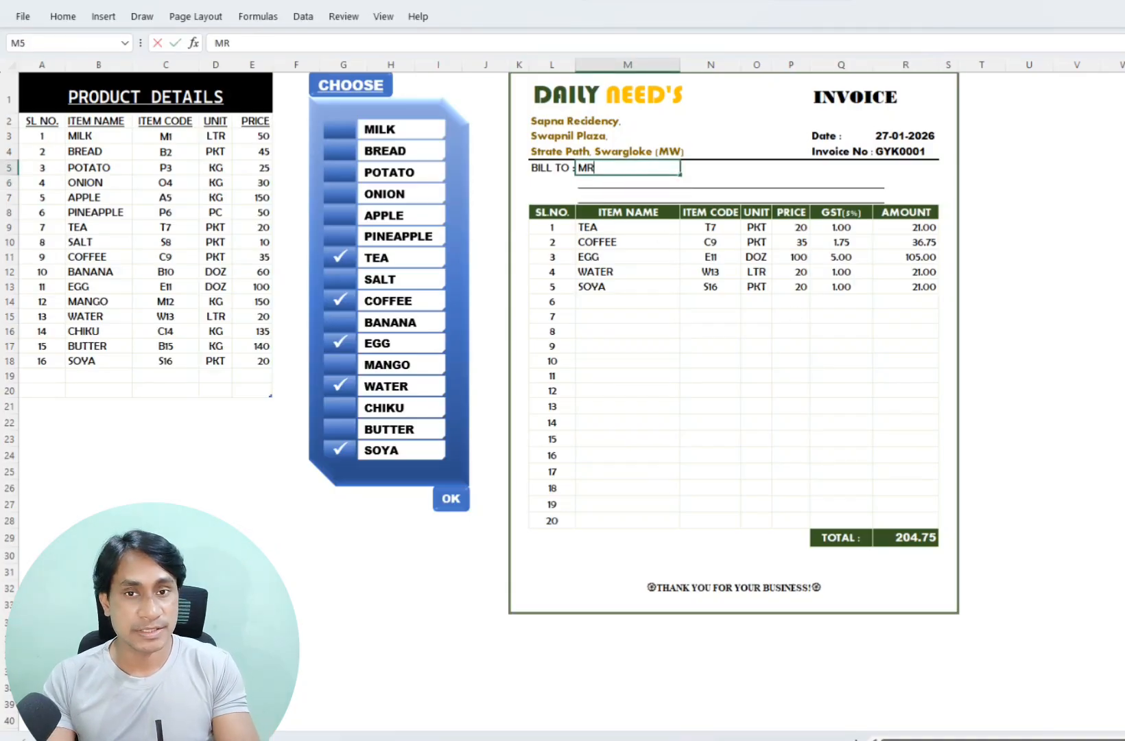
type(" ANUR")
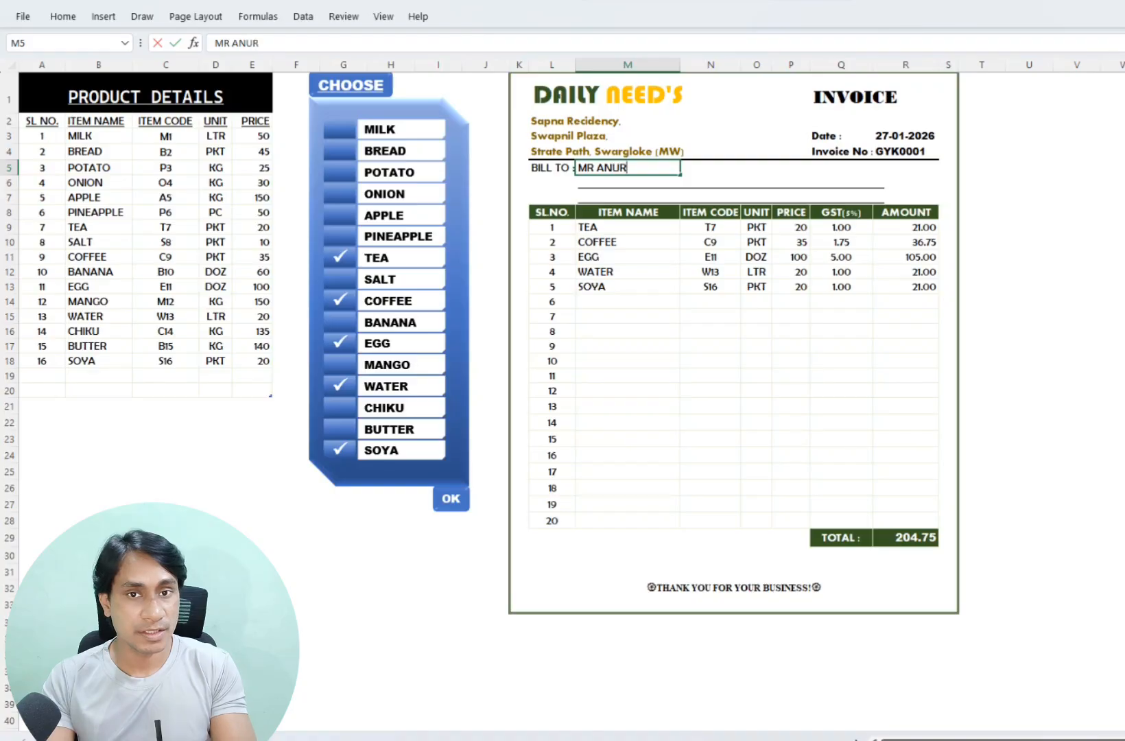
type("AG MOHANTY")
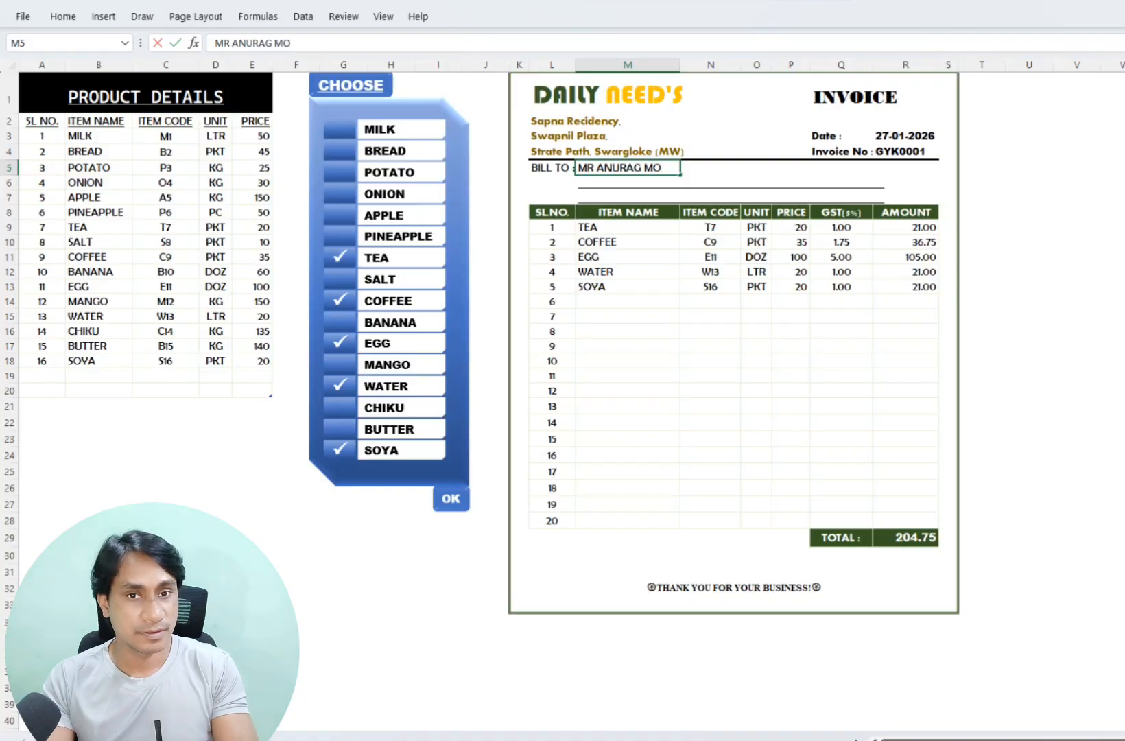
key("Tab")
left_click(1124, 272)
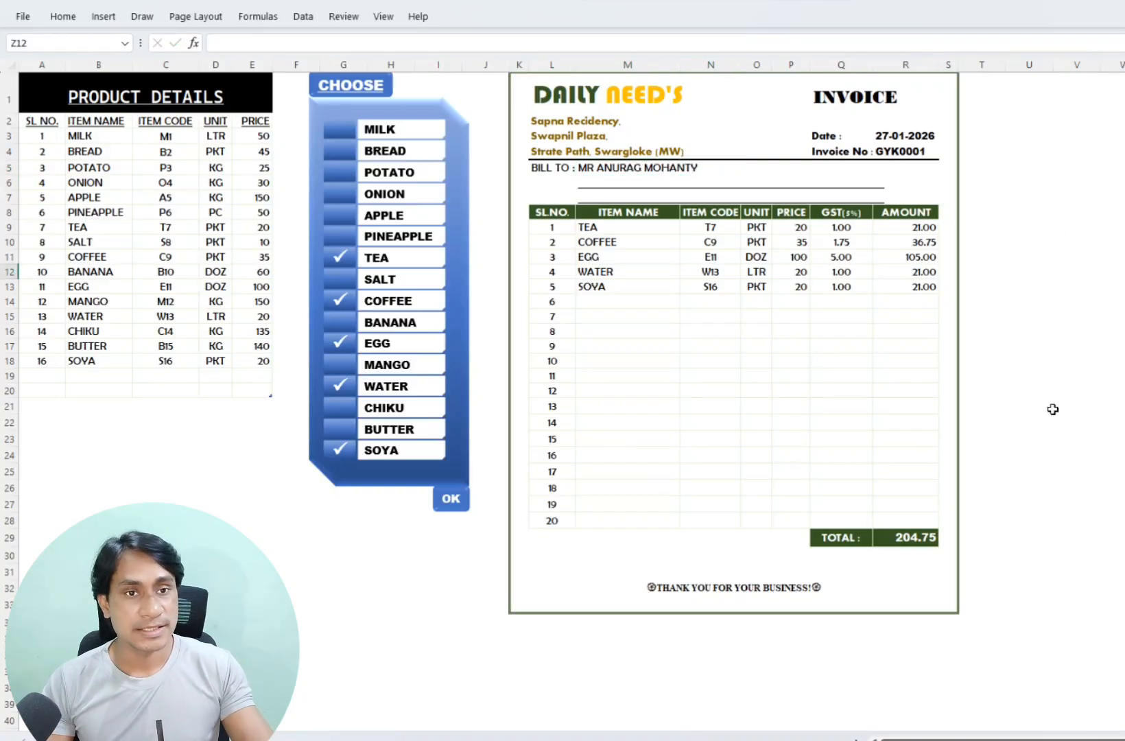
Step: Check the invoice in the print preview and return to the worksheet
key("ctrl+p")
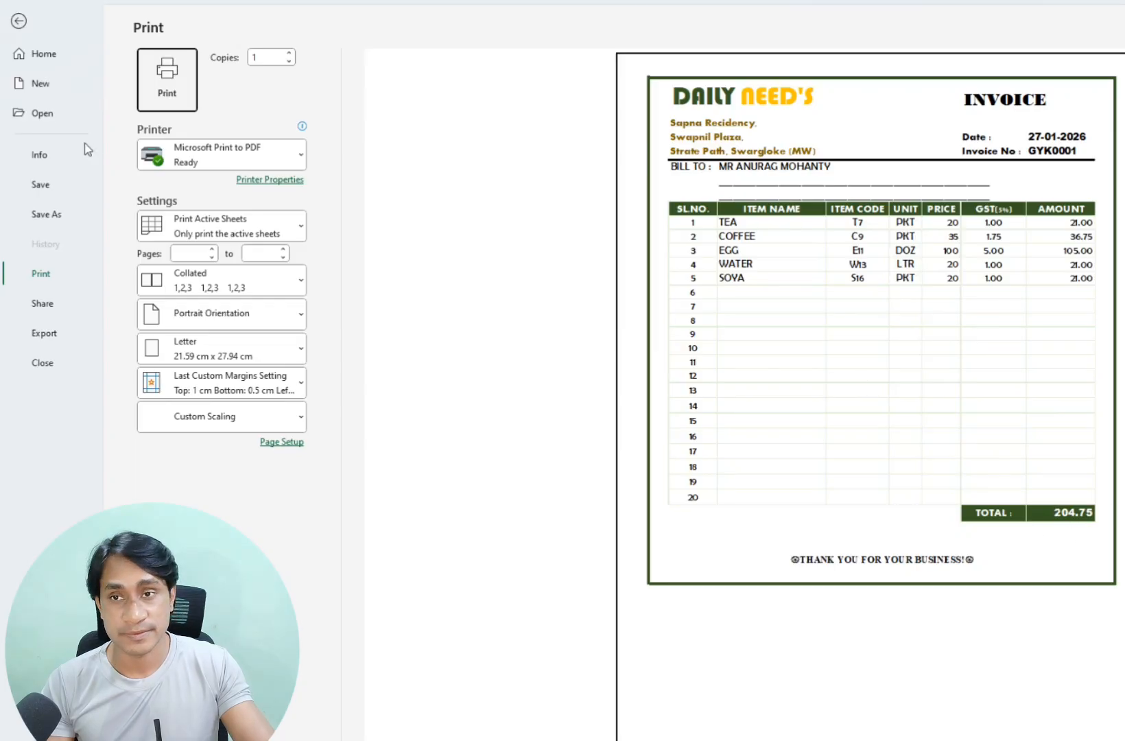
left_click(18, 21)
left_click(251, 474)
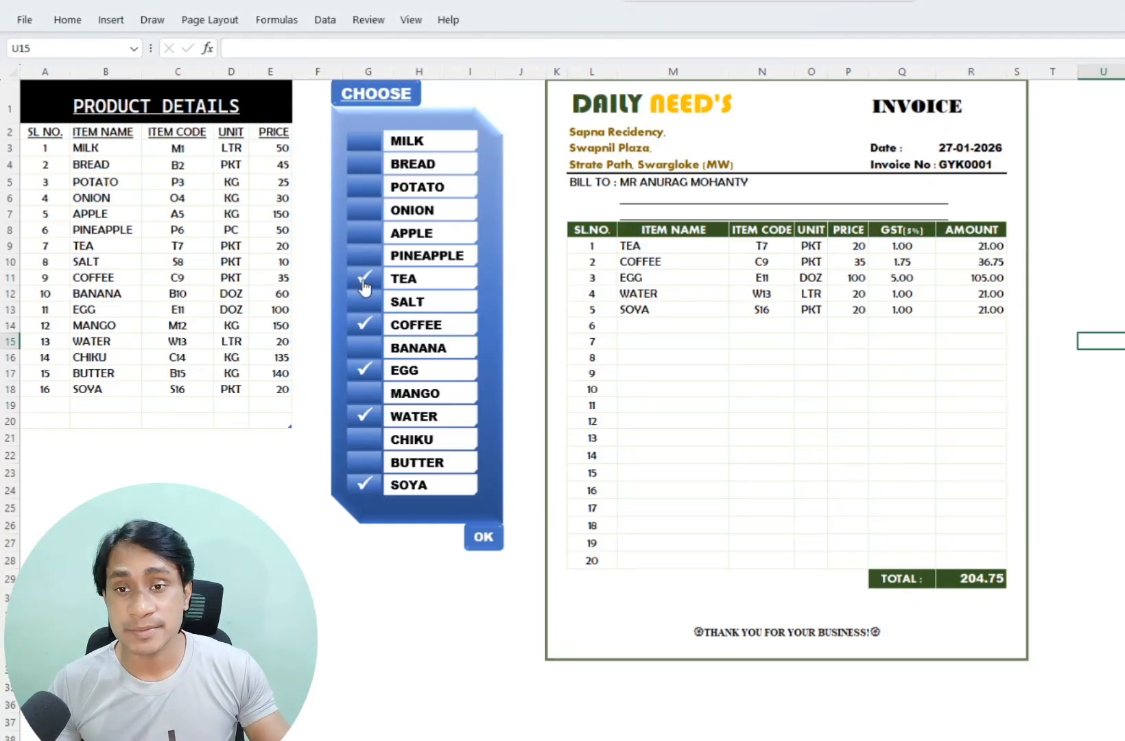
Step: Untick TEA and COFFEE in the CHOOSE panel and confirm to remove both from the invoice
left_click(365, 326)
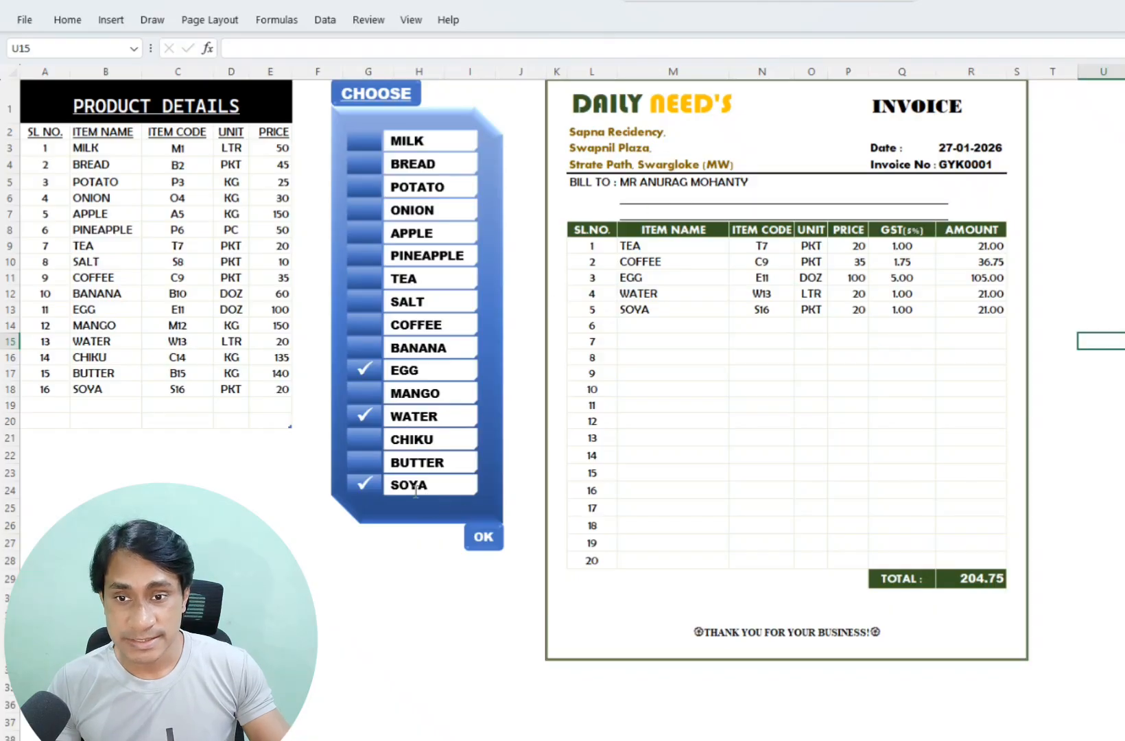
left_click(489, 537)
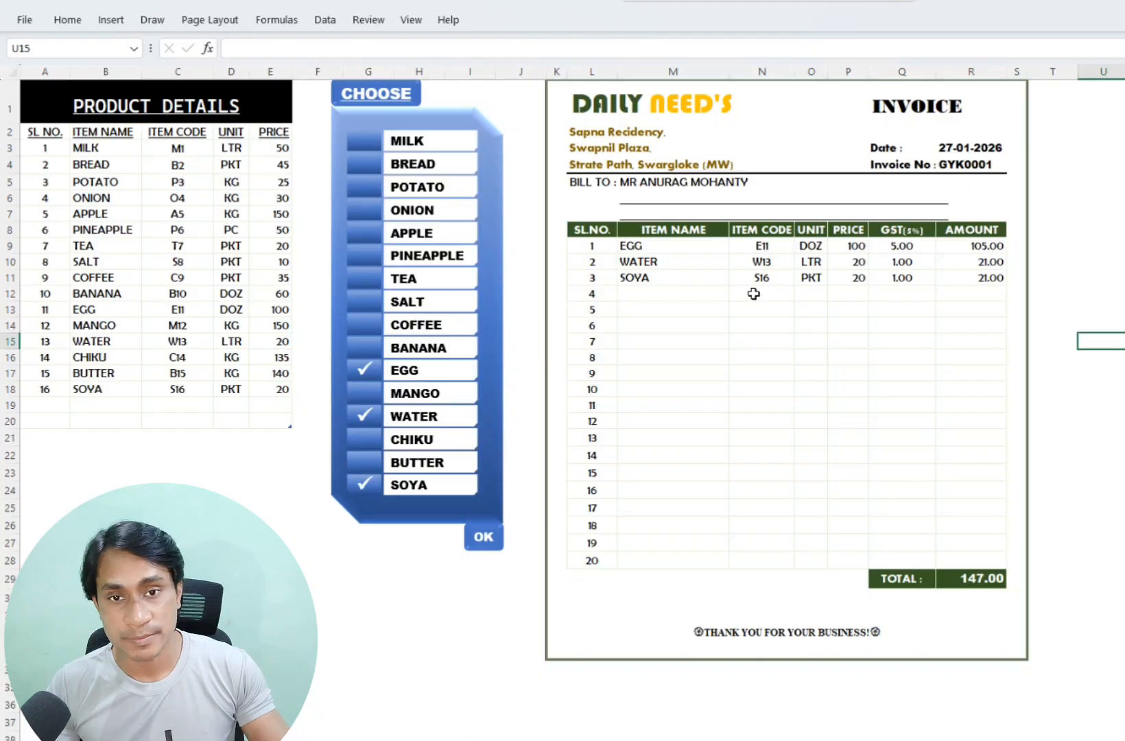
Step: Tick SALT and APPLE in the CHOOSE panel, leave PINEAPPLE unticked, and confirm to add both products to the invoice
left_click(367, 302)
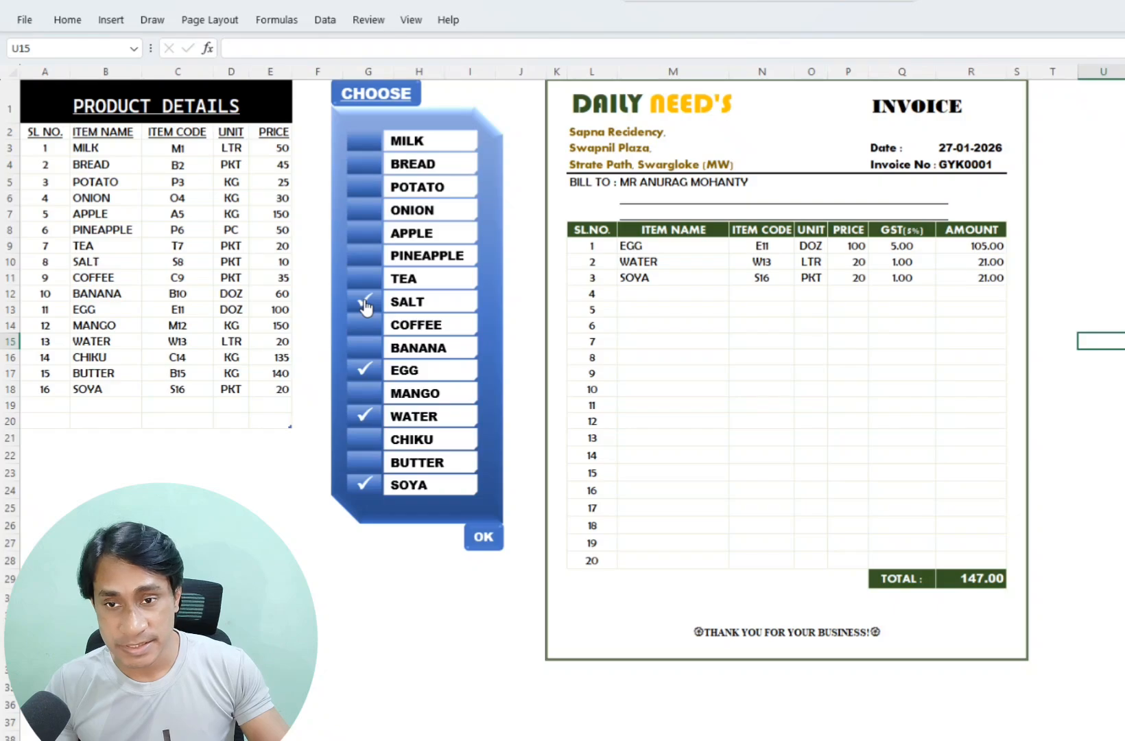
left_click(364, 302)
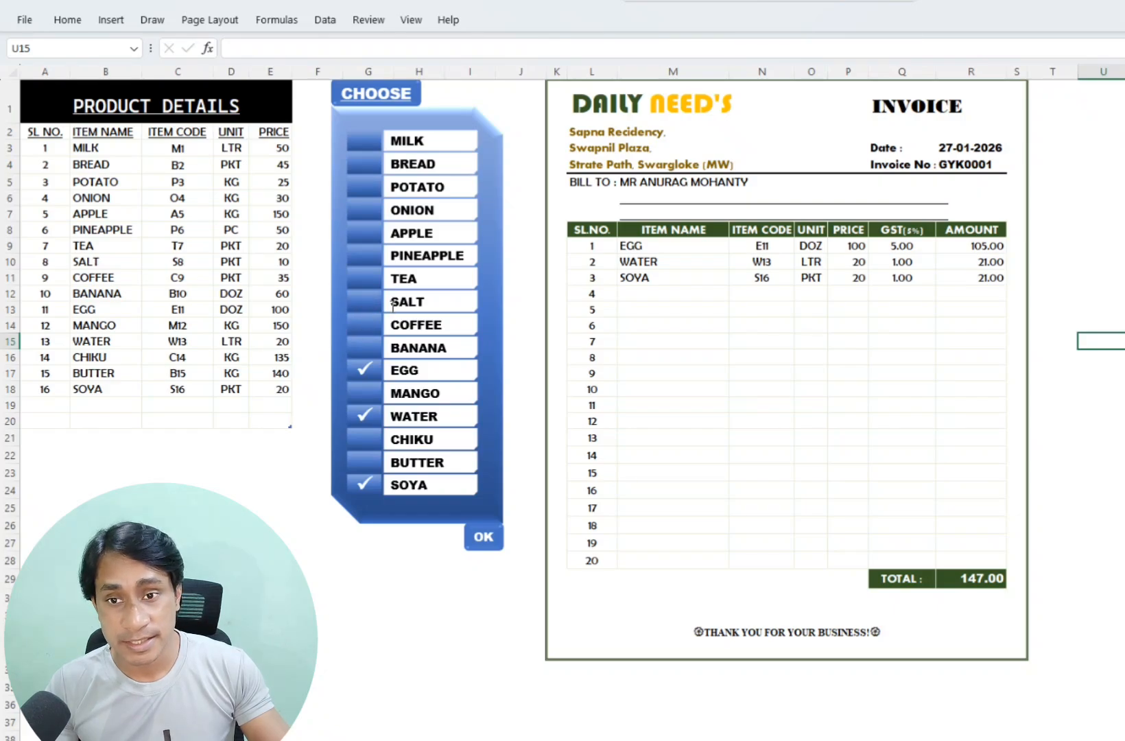
left_click(364, 302)
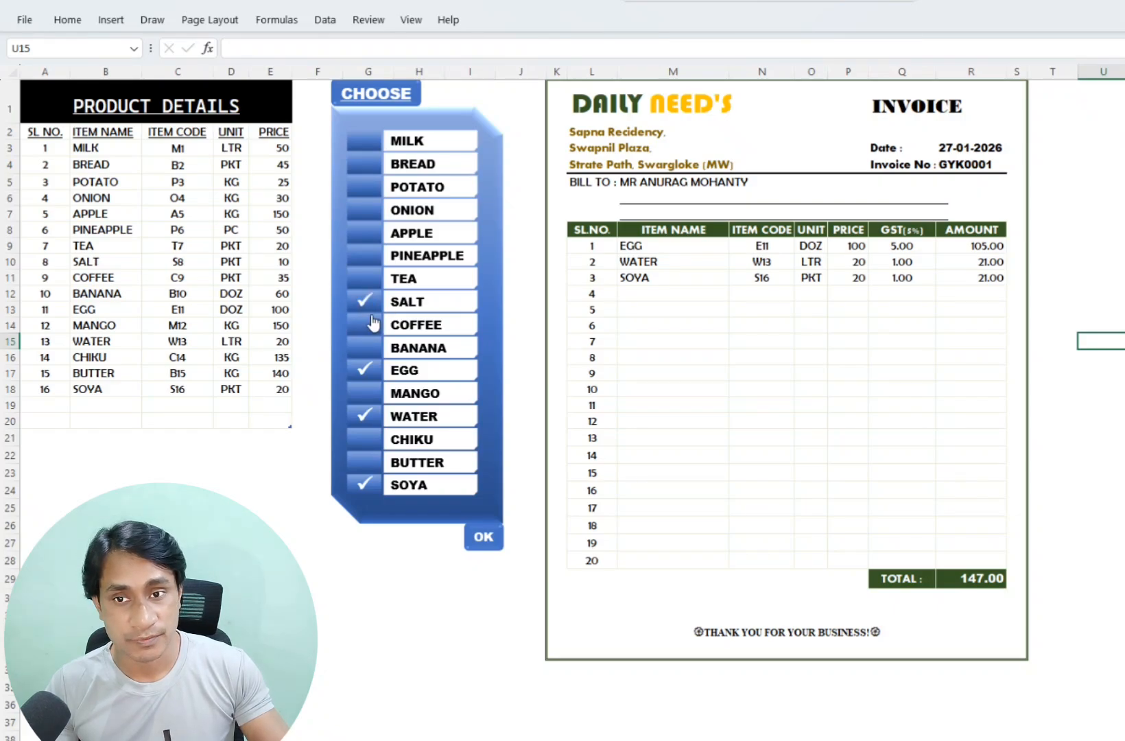
left_click(365, 300)
left_click(365, 301)
left_click(359, 255)
left_click(362, 225)
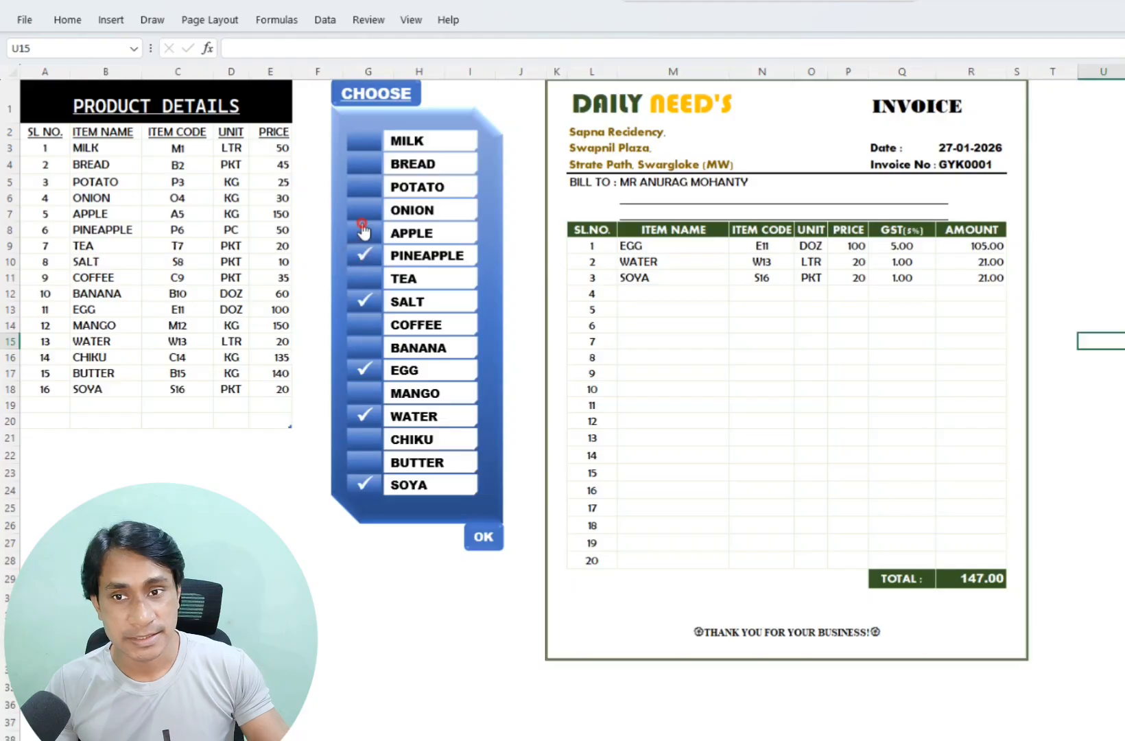
left_click(364, 255)
left_click(485, 537)
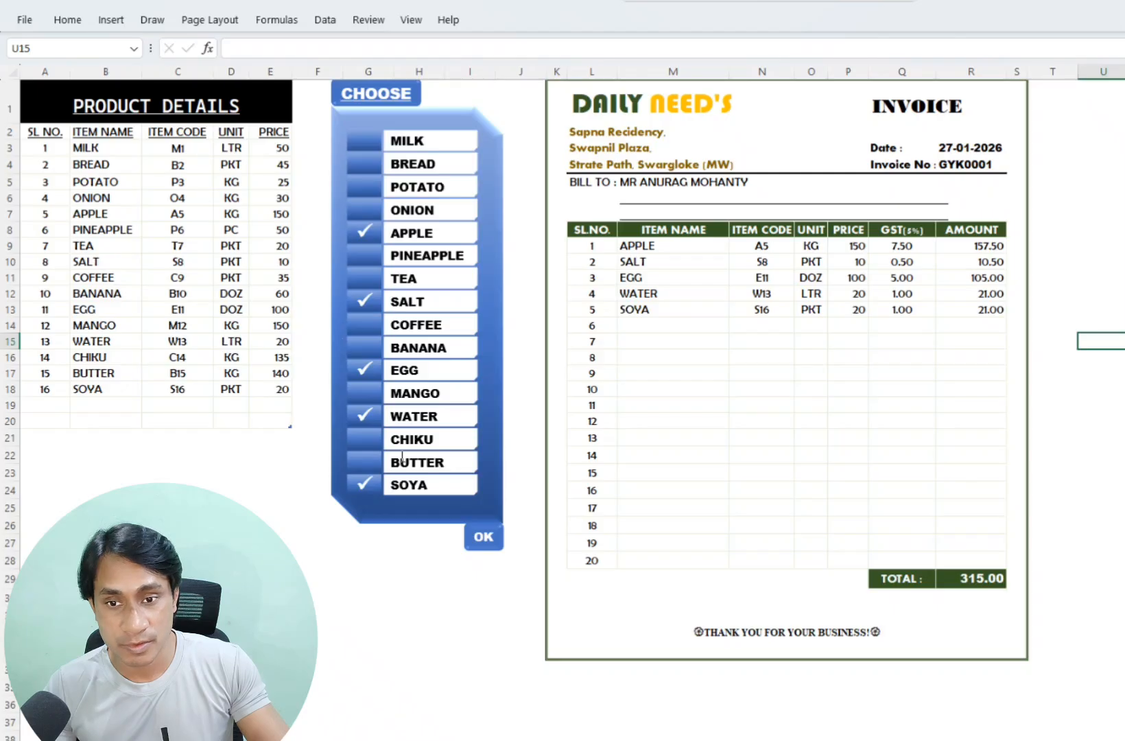
Step: Move the whole CHOOSE panel over the middle of the invoice
left_click(509, 421)
left_click(506, 412)
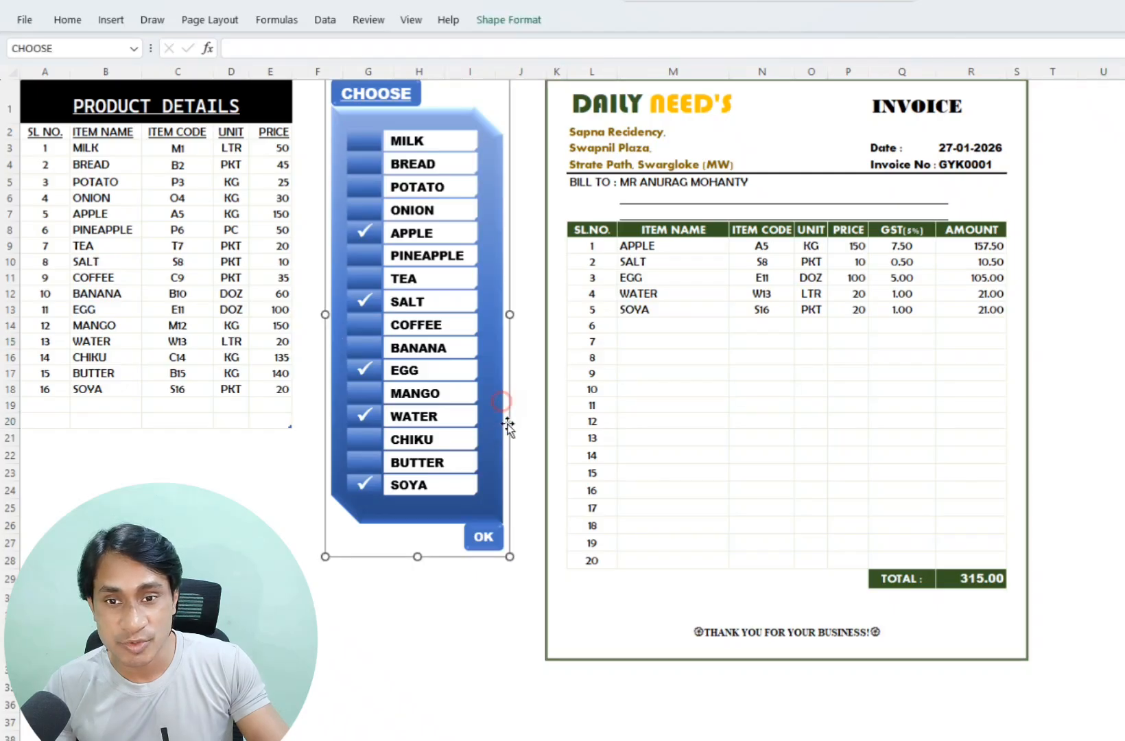
left_click_drag(502, 332, 732, 342)
Step: Untick SALT and APPLE in the CHOOSE panel and confirm the selection to update the invoice
left_click(729, 340)
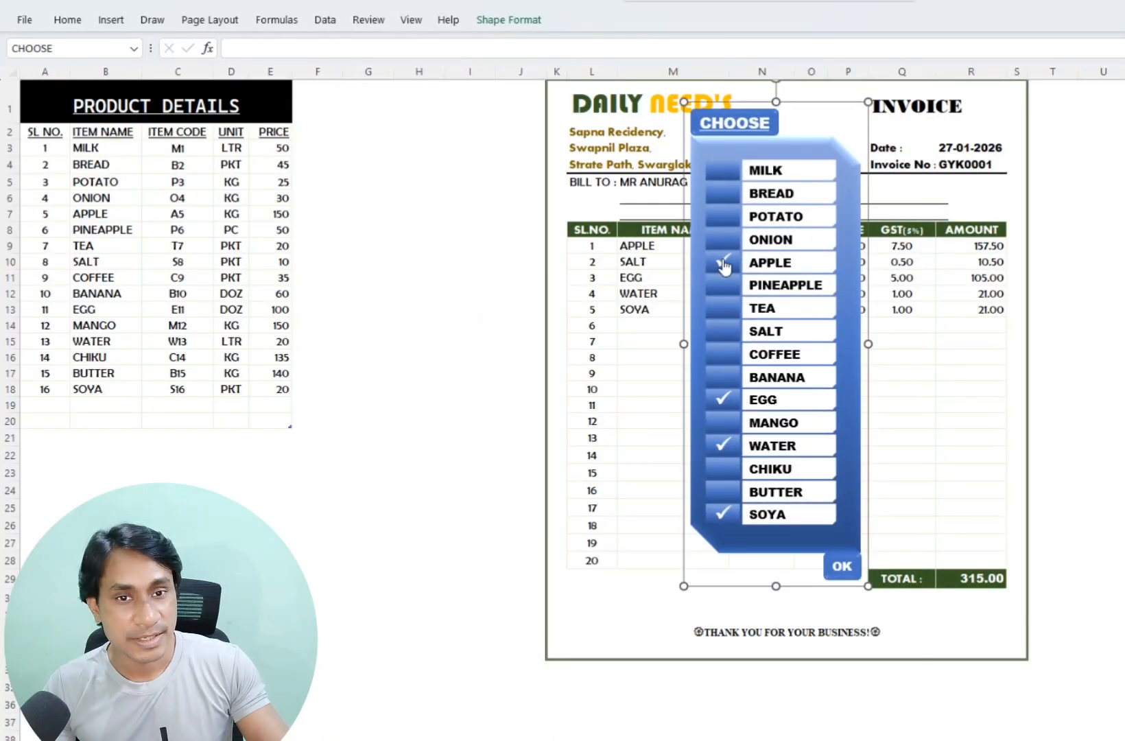
left_click(724, 266)
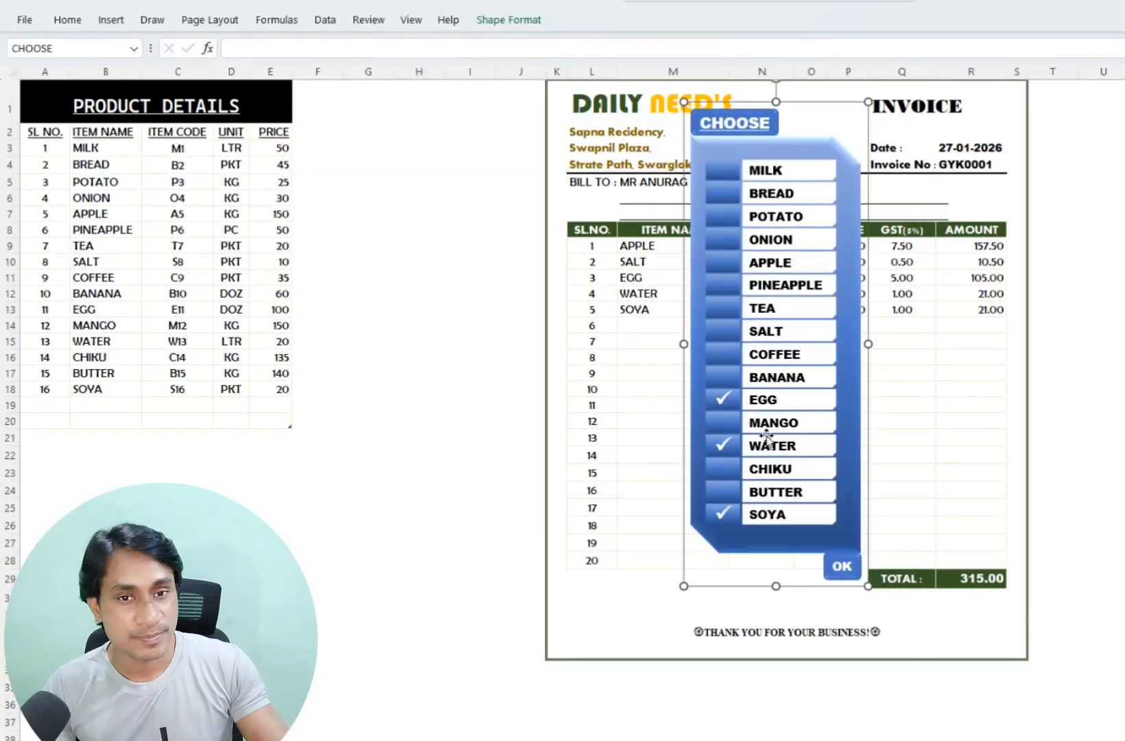
left_click(841, 566)
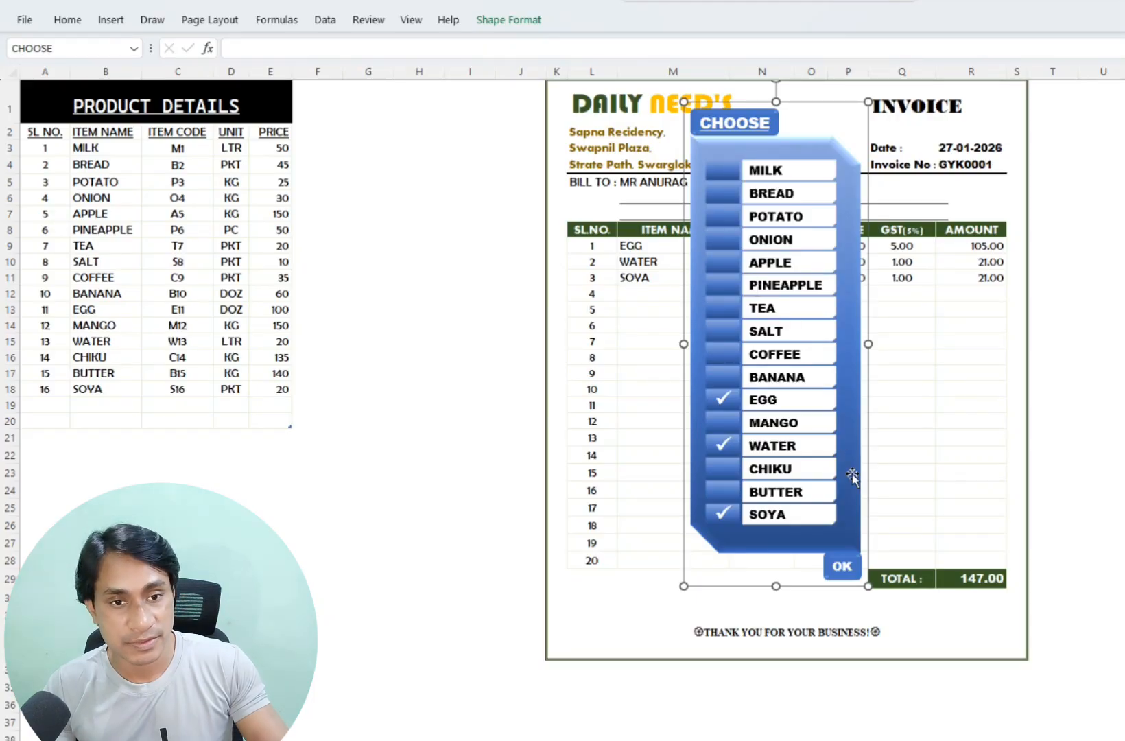
Step: Move the CHOOSE panel back between the PRODUCT DETAILS table and the invoice, and deselect it
left_click_drag(860, 457, 512, 432)
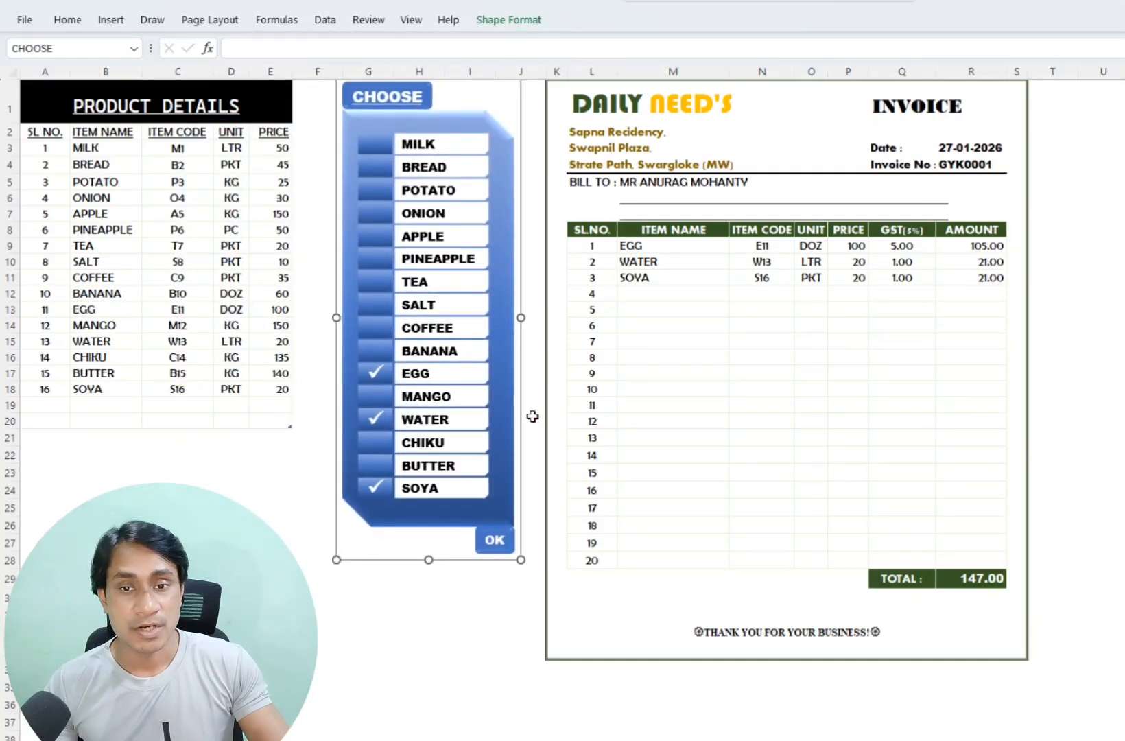
left_click(529, 420)
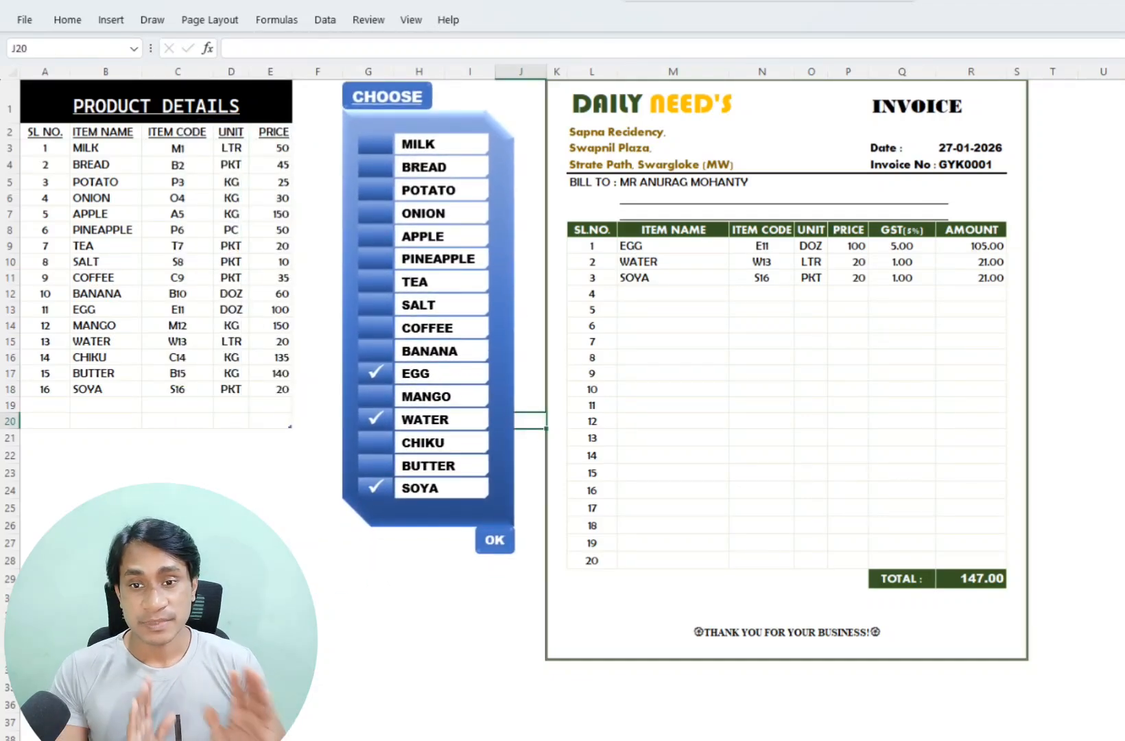